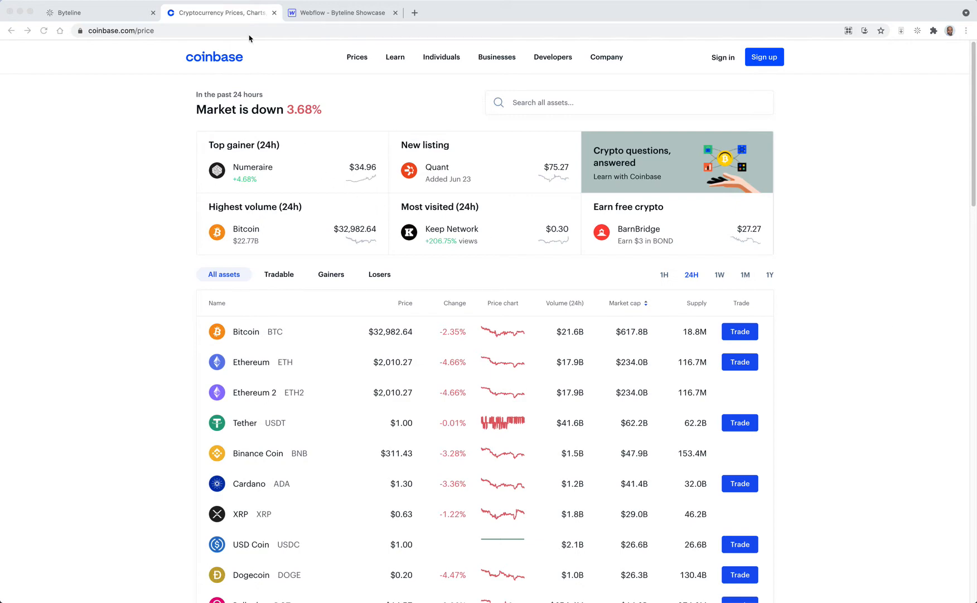
Step: Examine the Coinbase price list and its pagination, then the Webflow Crypto Coins collection fields
left_click(870, 325)
scroll(870, 326, "down", 3)
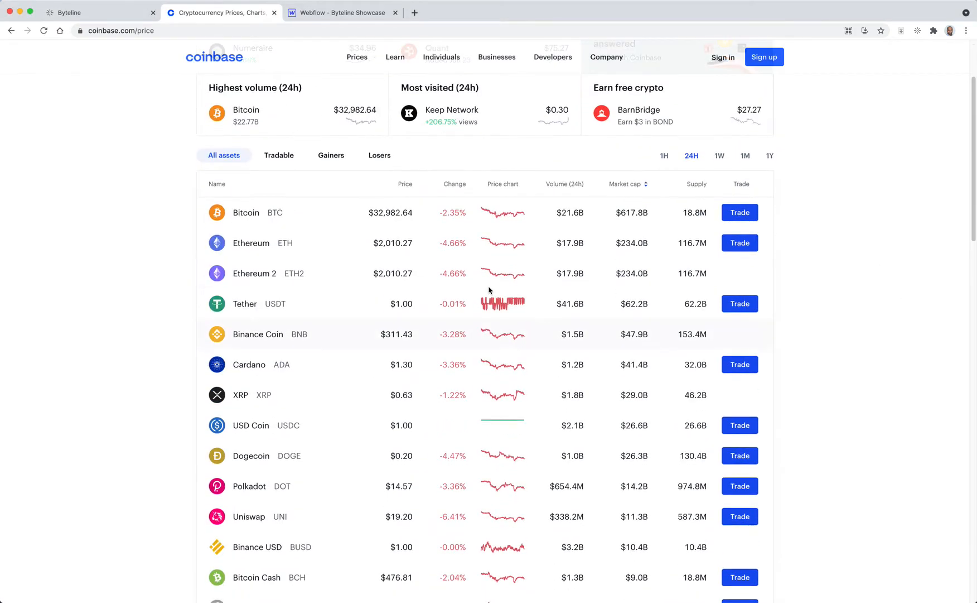
scroll(499, 341, "down", 15)
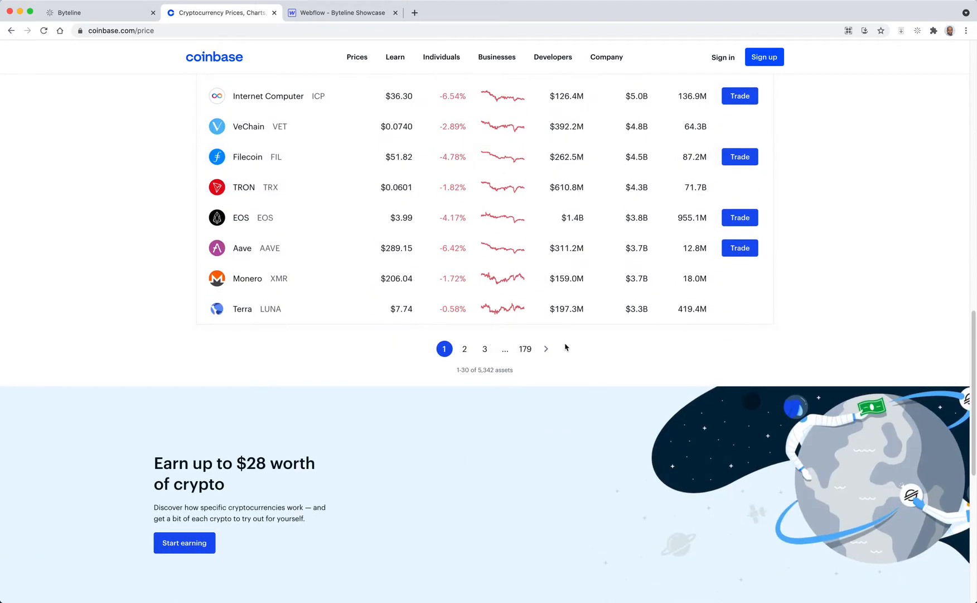
left_click(339, 17)
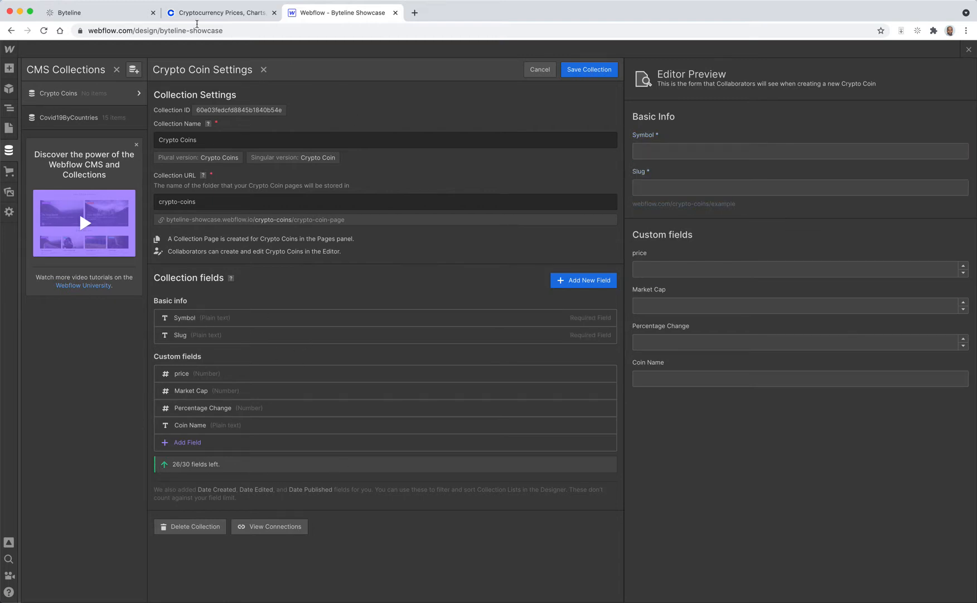
left_click(106, 16)
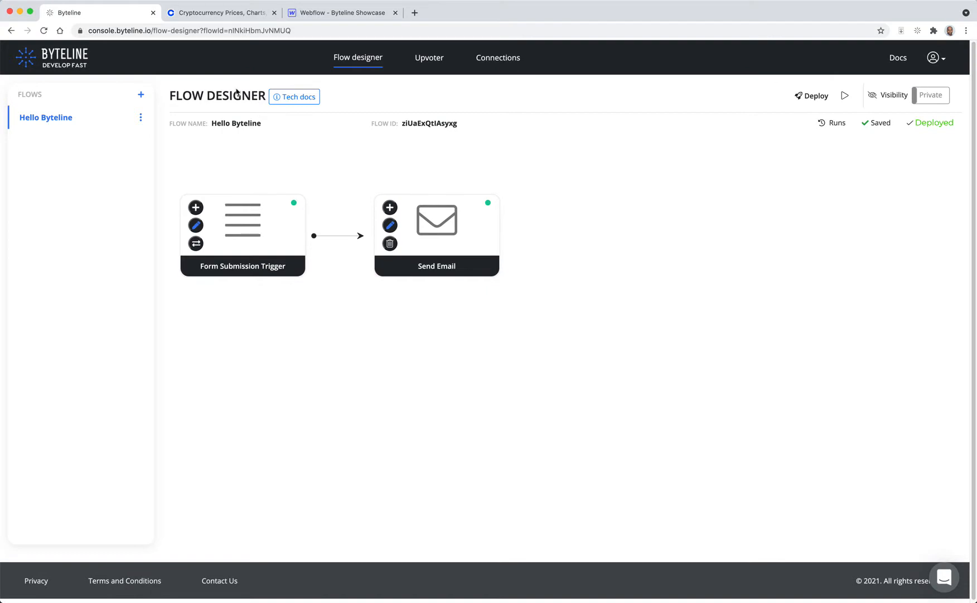
Step: Create a new flow named 'coinbase pagination to Webflow' triggered by the Scheduler
left_click(141, 95)
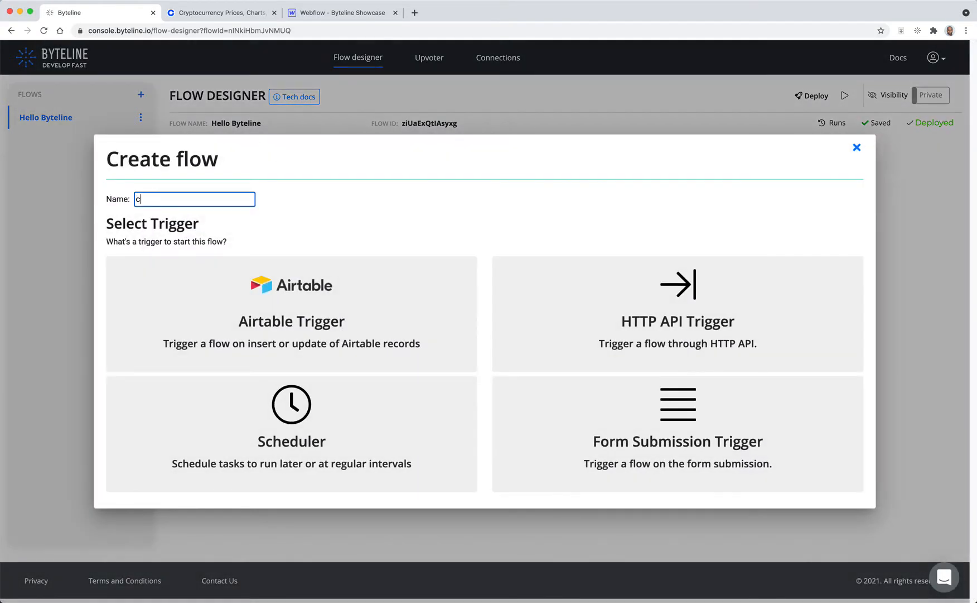
type("coinbase pagination to Webflow")
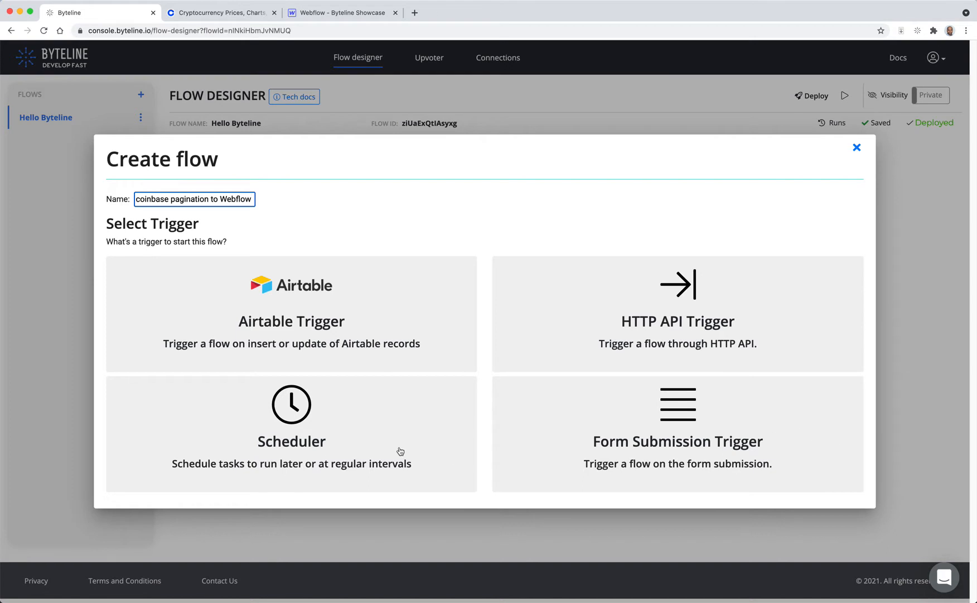
left_click(344, 428)
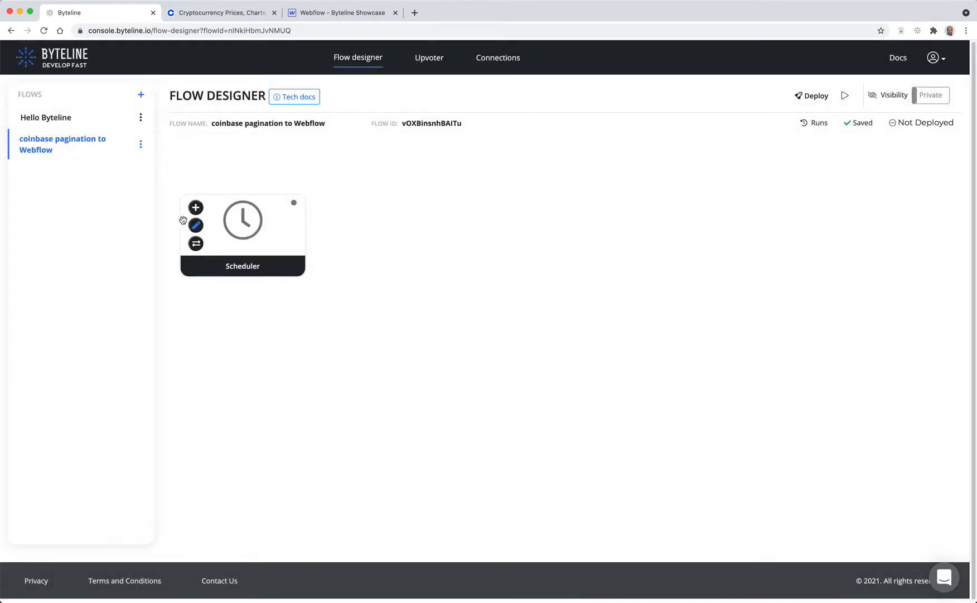
Step: Save the Scheduler's settings and add a Web Scraper node after it
left_click(195, 225)
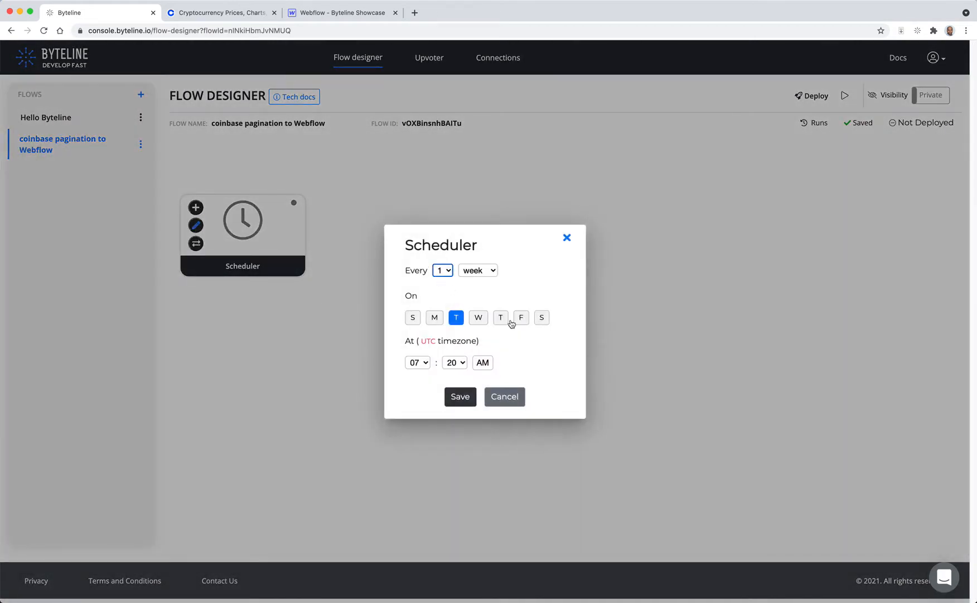
left_click(462, 397)
left_click(196, 208)
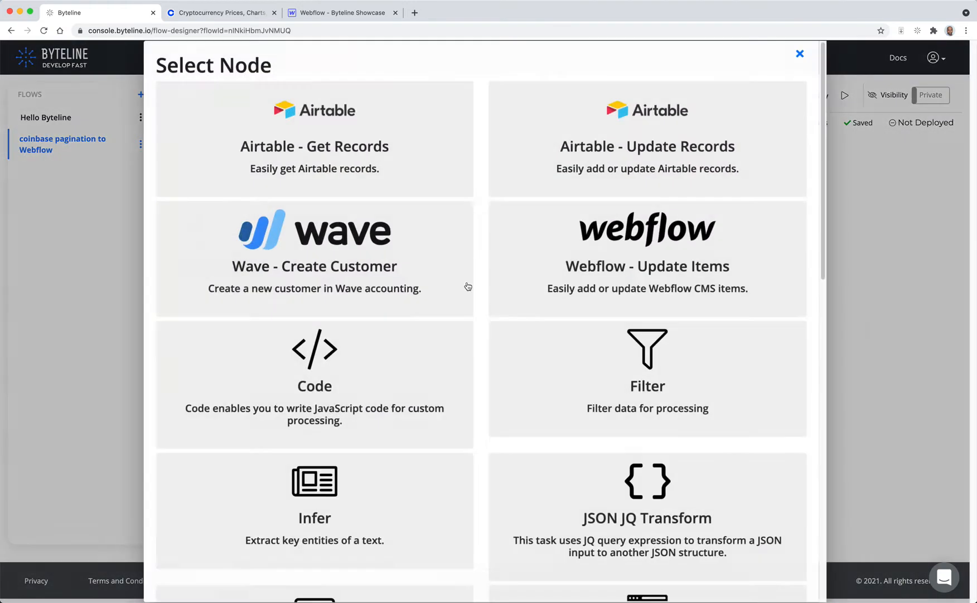
scroll(555, 343, "down", 6)
left_click(641, 391)
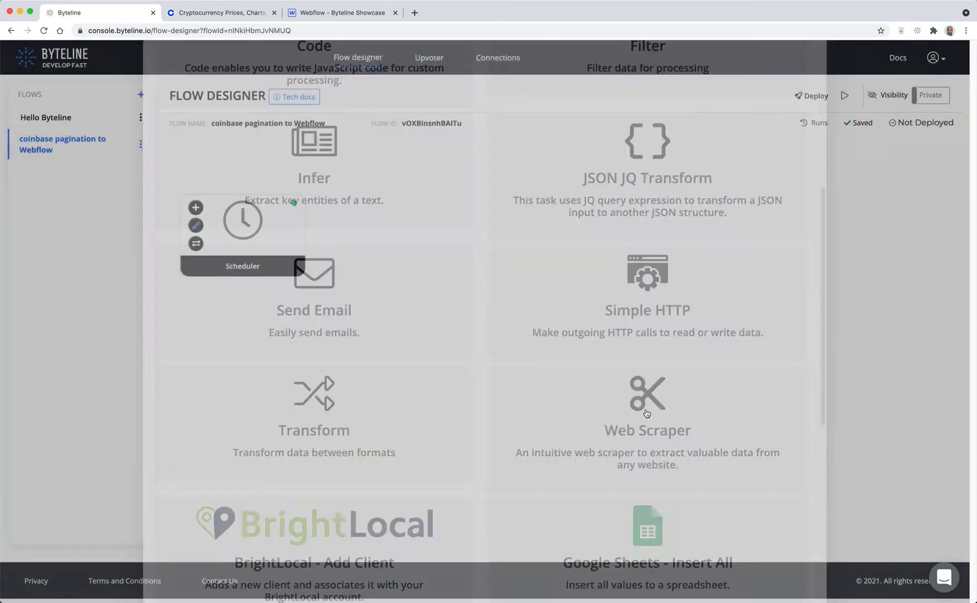
left_click(373, 225)
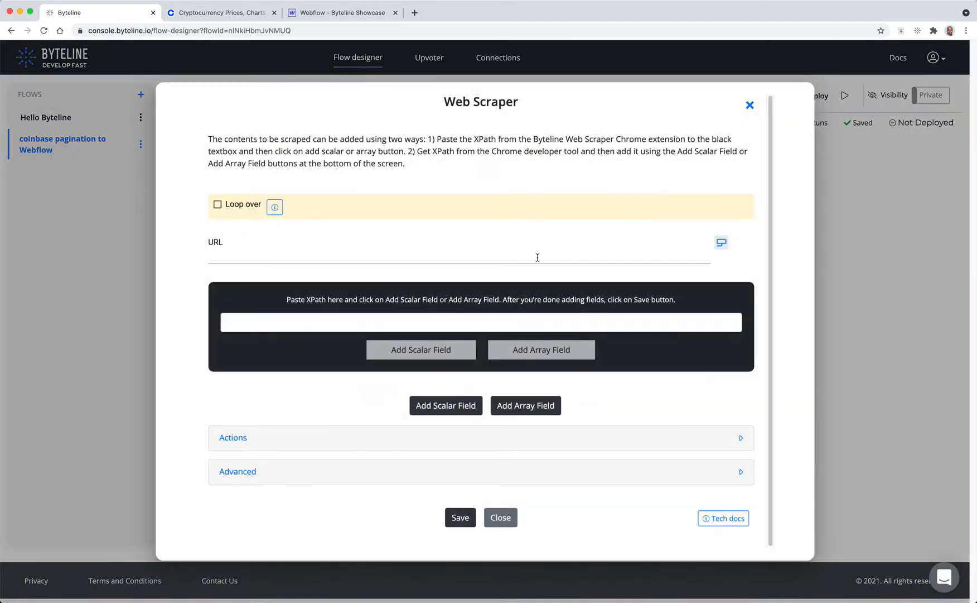
left_click(235, 12)
left_click(243, 30)
key("super+c")
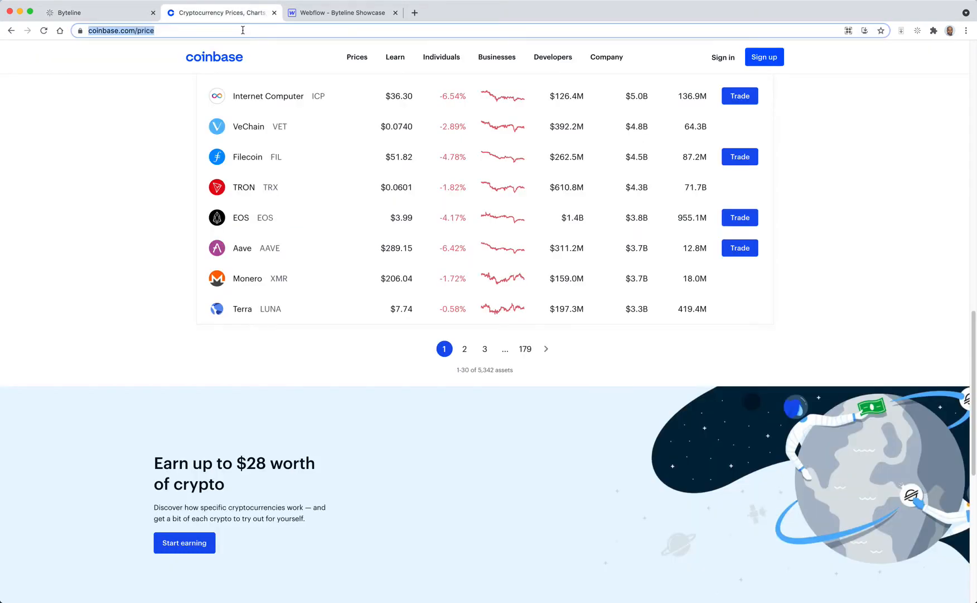
left_click(107, 17)
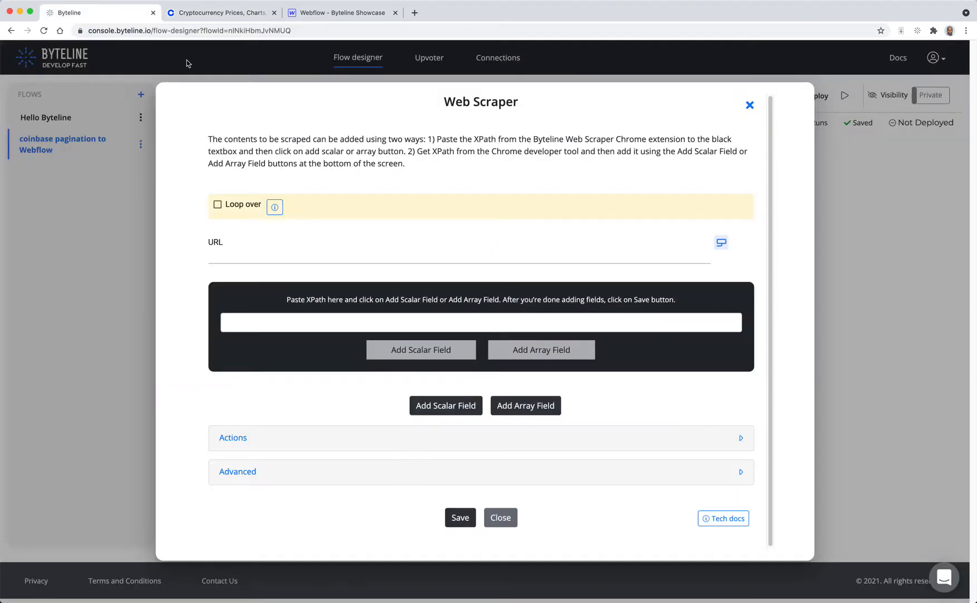
left_click(343, 256)
key("super+v")
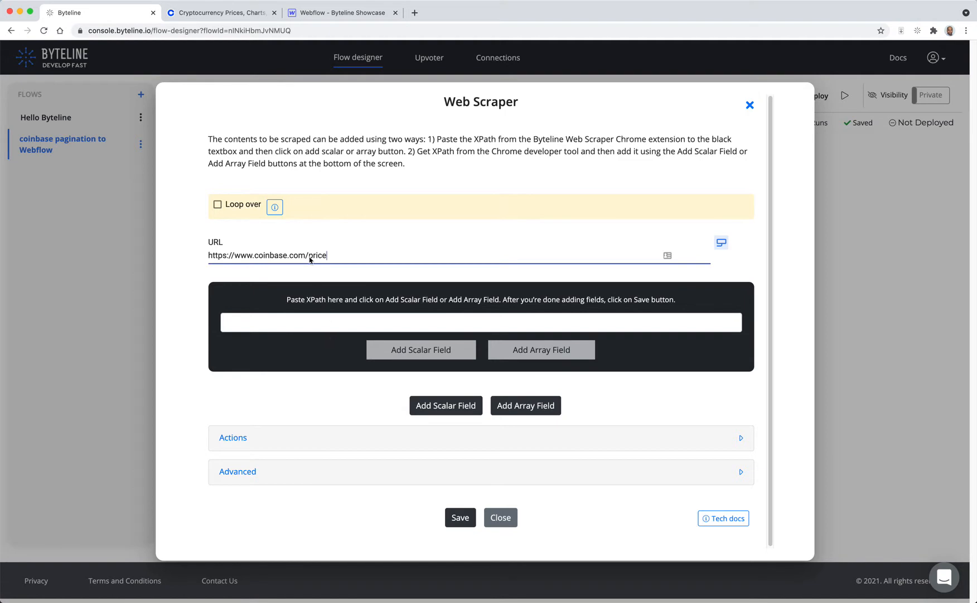
Step: Enable the Byteline Web Scraper extension on Coinbase and copy the XPath of the first coin's name text
left_click(221, 16)
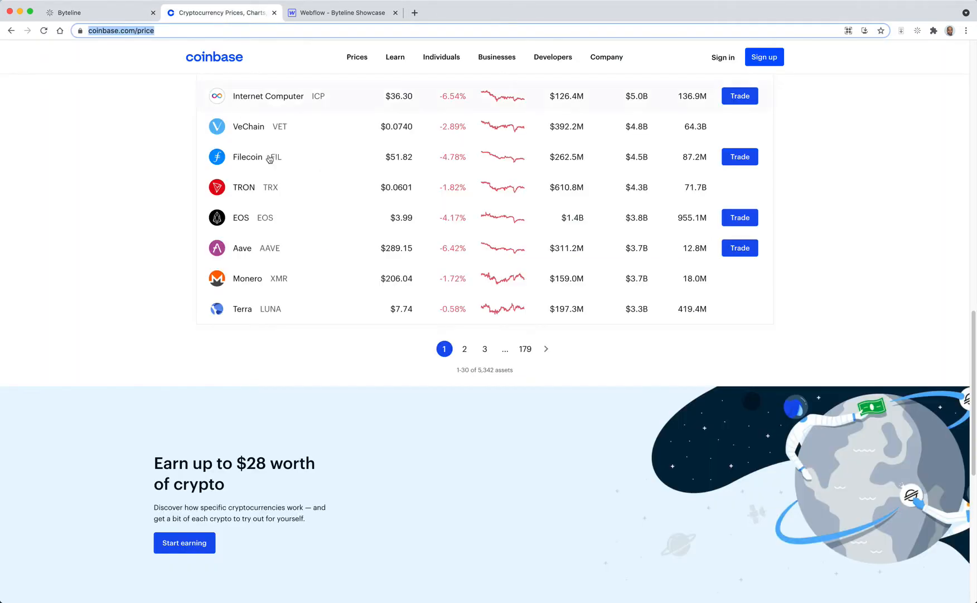
scroll(444, 307, "up", 1)
scroll(444, 307, "up", 10)
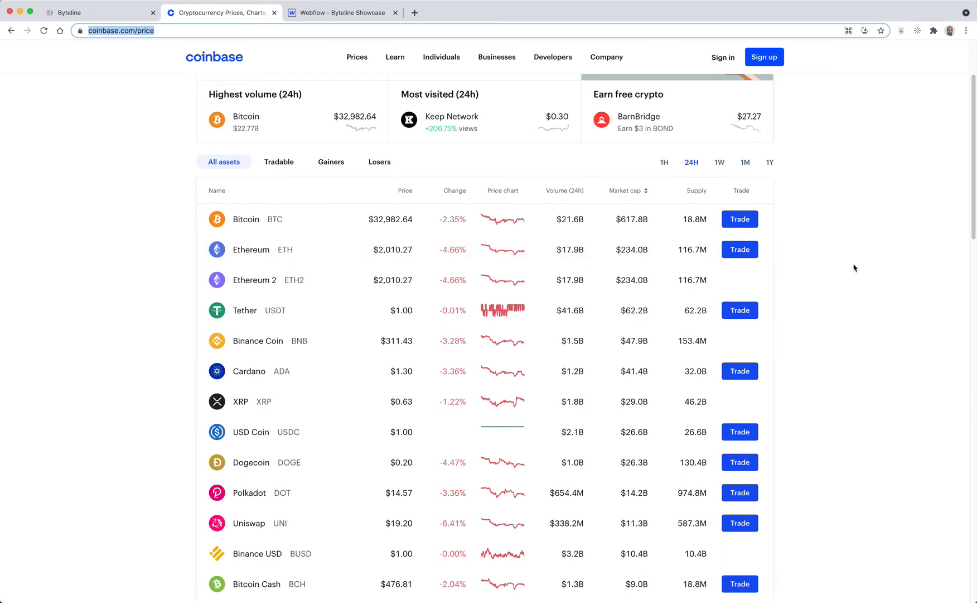
left_click(919, 32)
left_click(901, 57)
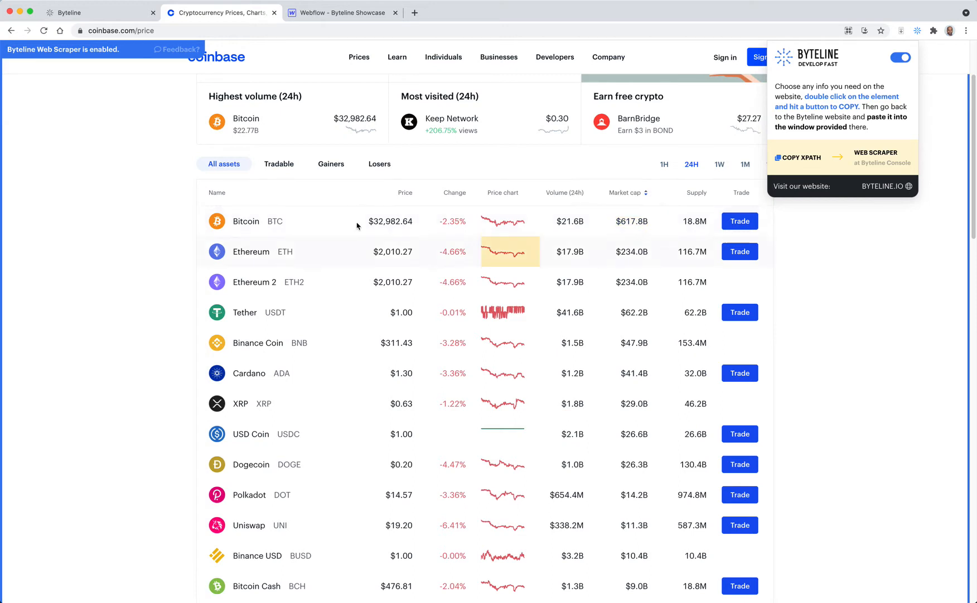
left_click(250, 221)
left_click(250, 222)
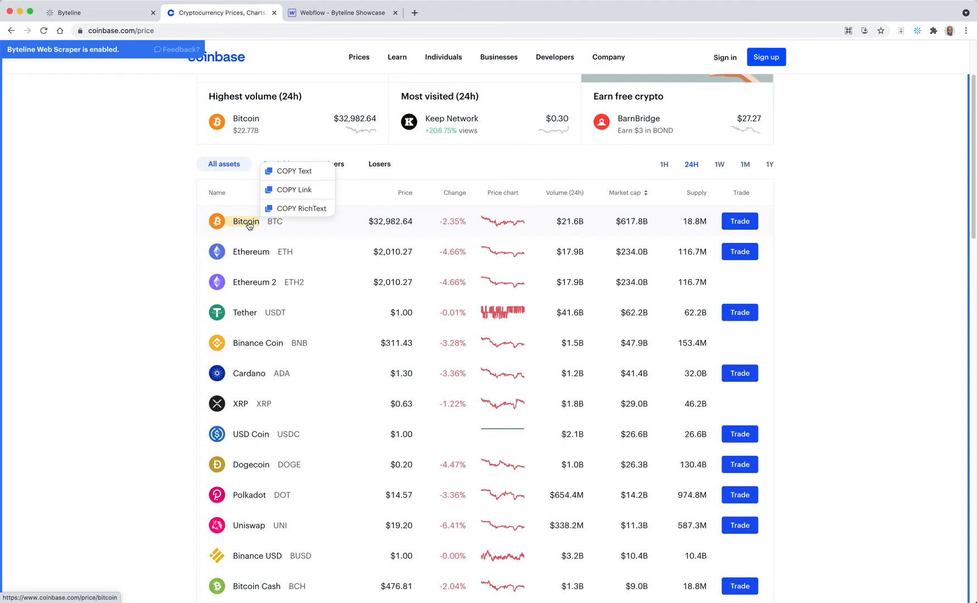
left_click(291, 171)
Step: Paste the coin name XPath into the scraper and add it as an array field
left_click(131, 18)
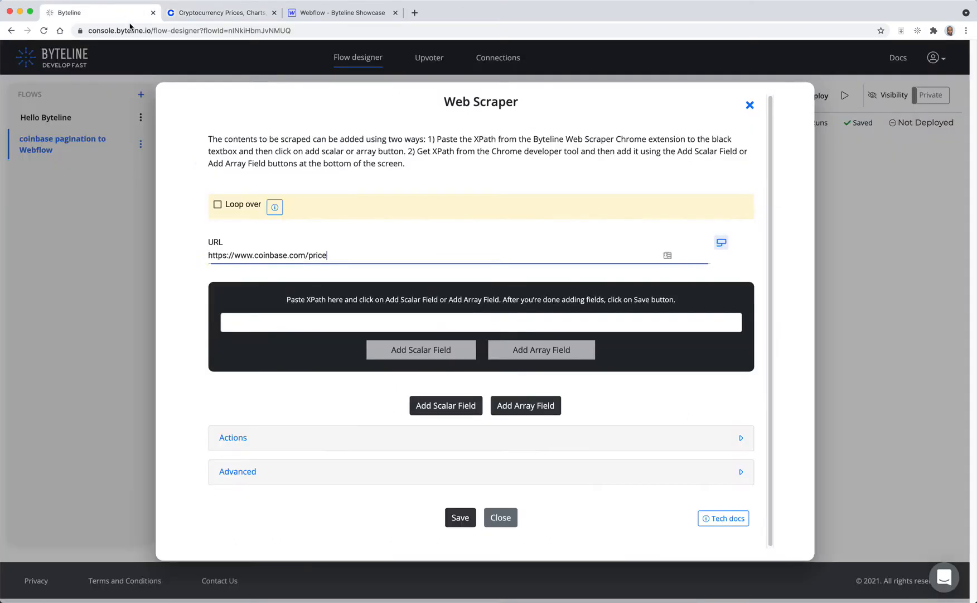
left_click(495, 319)
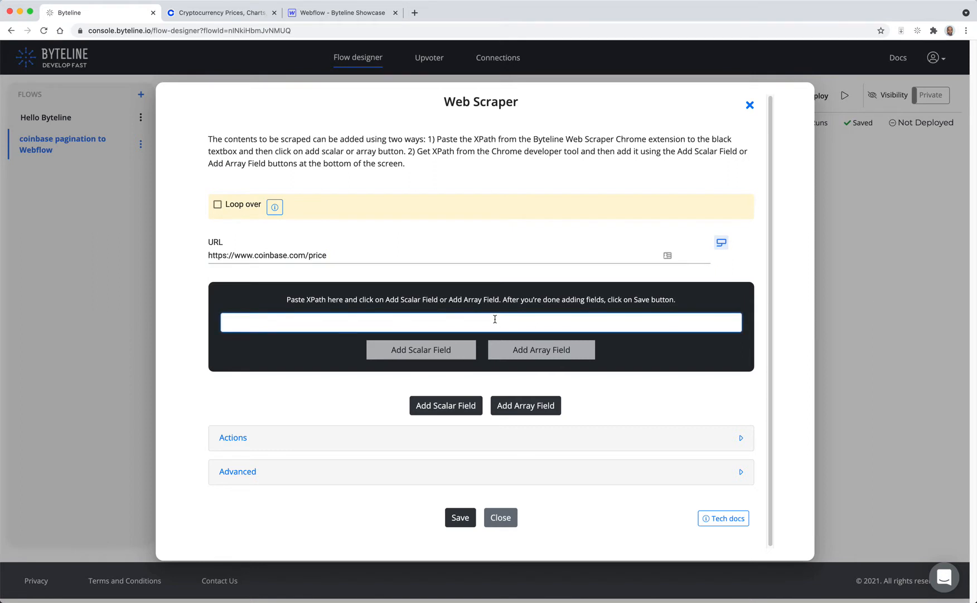
key("super+v")
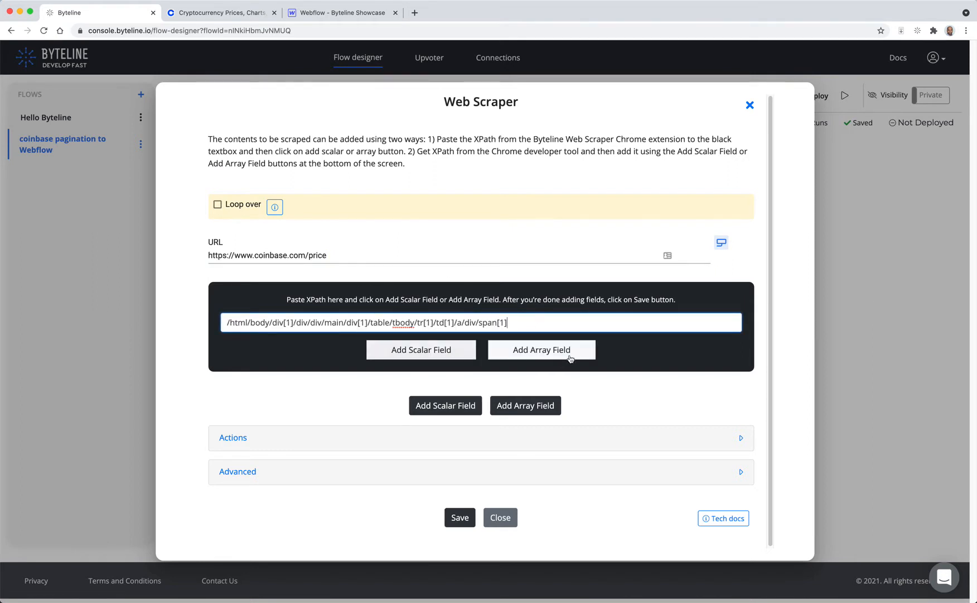
left_click(539, 349)
Step: Name the array coins and its first field name
scroll(563, 349, "down", 5)
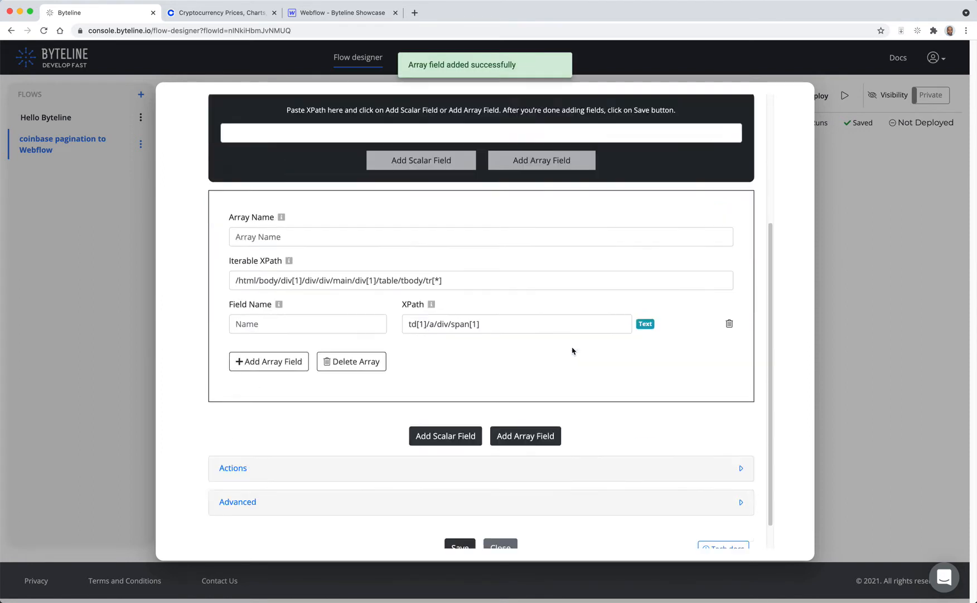
left_click(201, 13)
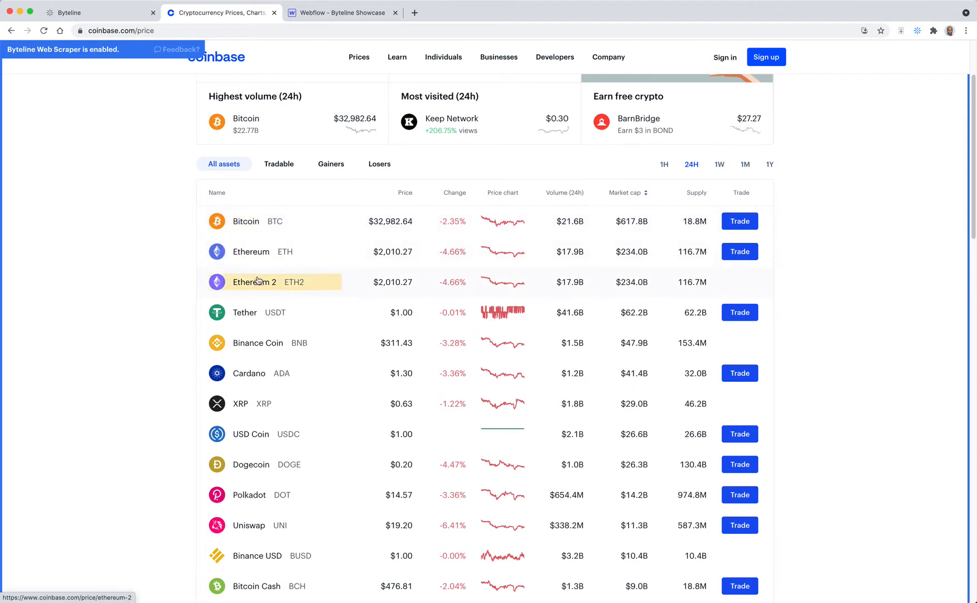
left_click(72, 13)
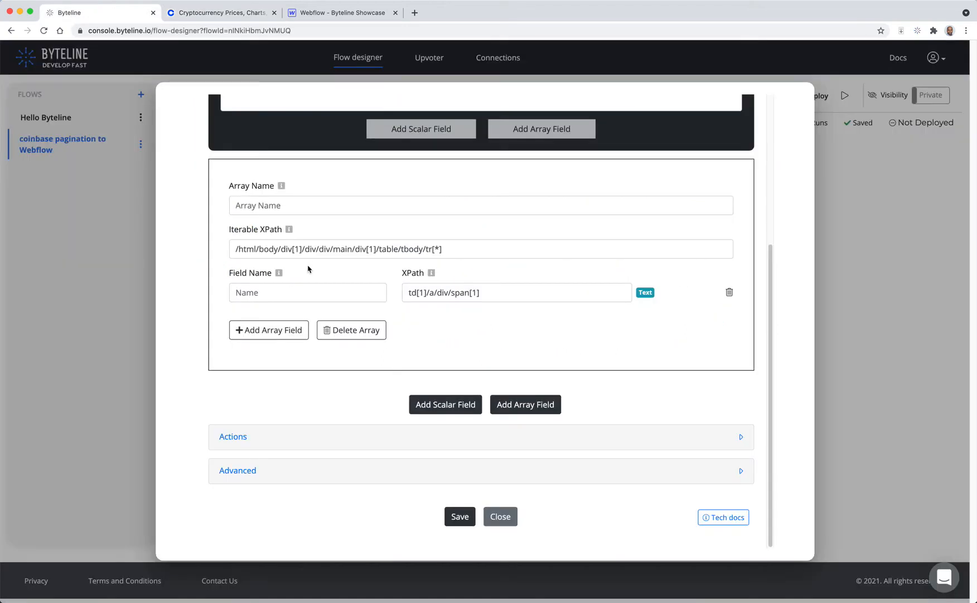
left_click(277, 205)
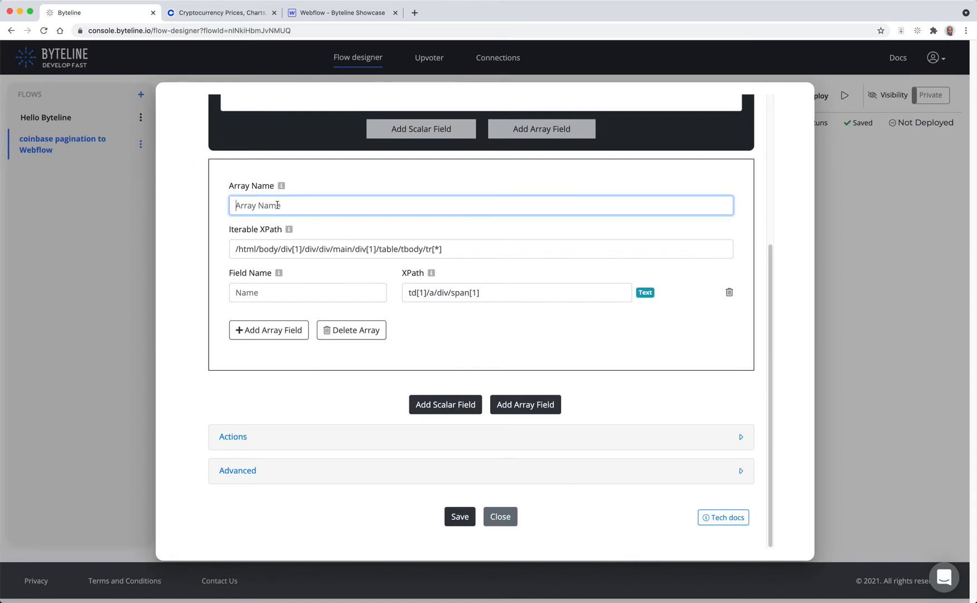
type("coins")
left_click(258, 291)
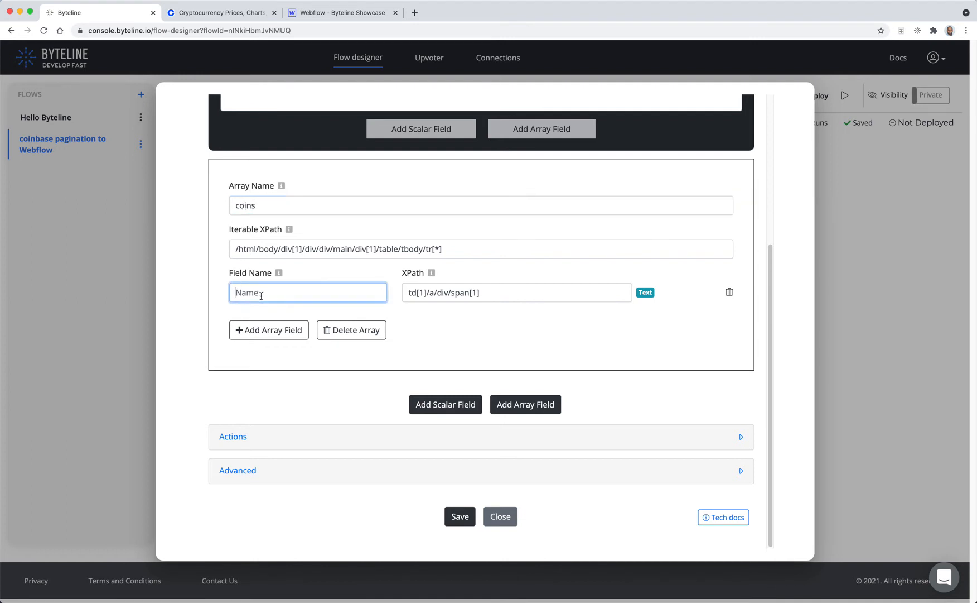
type("name")
Step: Copy the first coin's symbol XPath on Coinbase and add it to the scraper as a second array field
left_click(217, 12)
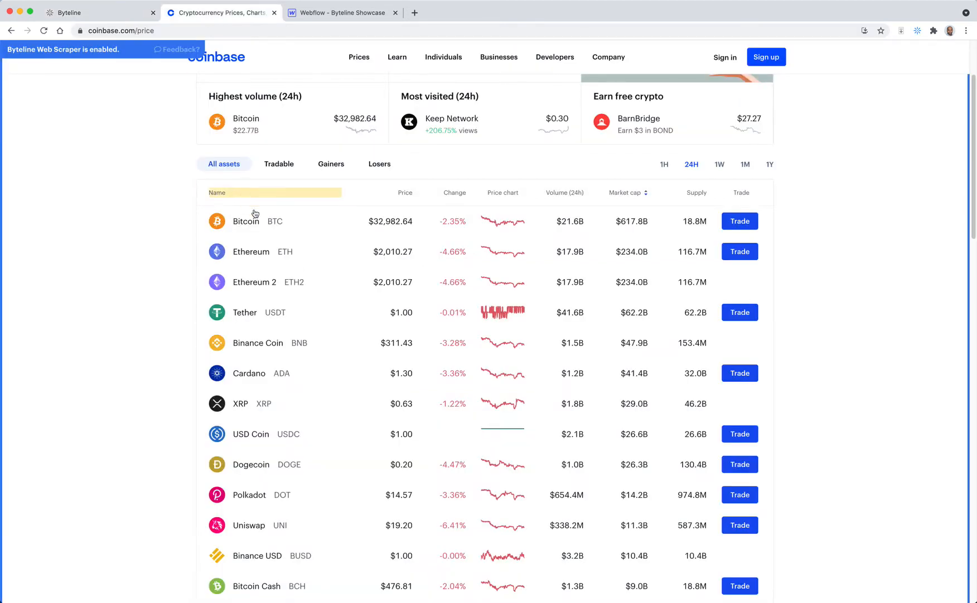
left_click(280, 221)
left_click(318, 170)
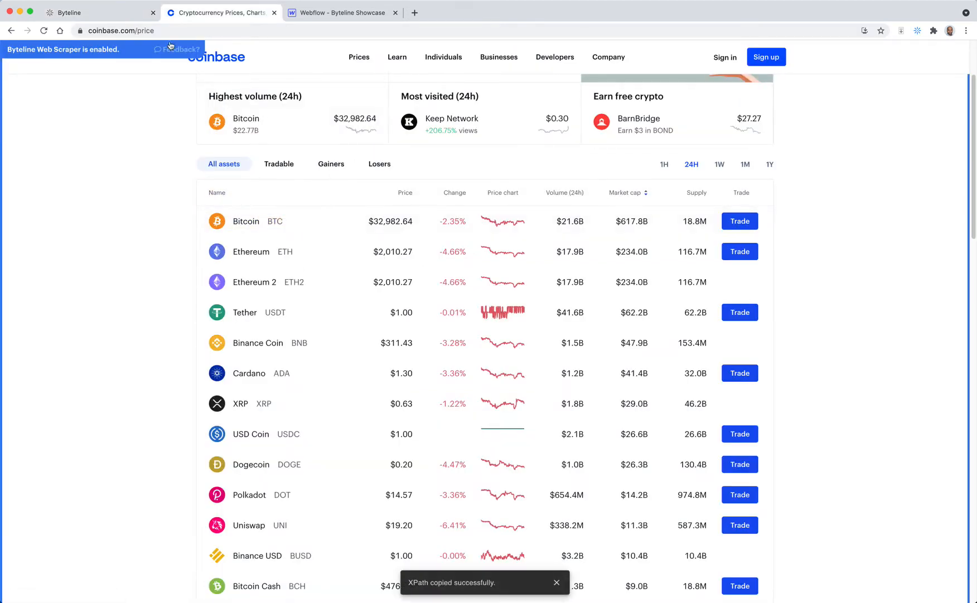
left_click(84, 12)
scroll(349, 201, "up", 4)
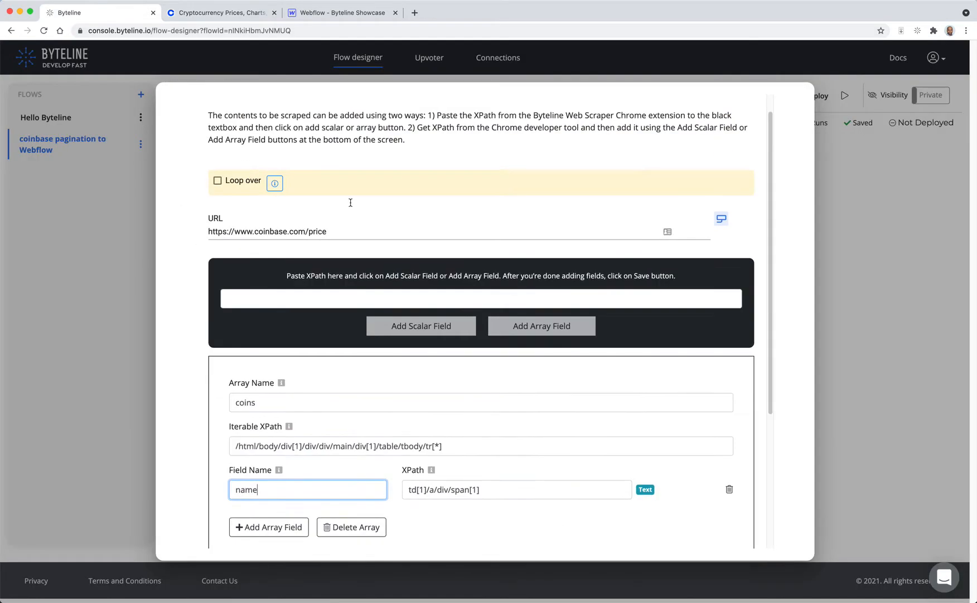
left_click(322, 297)
key("super+v")
left_click(579, 329)
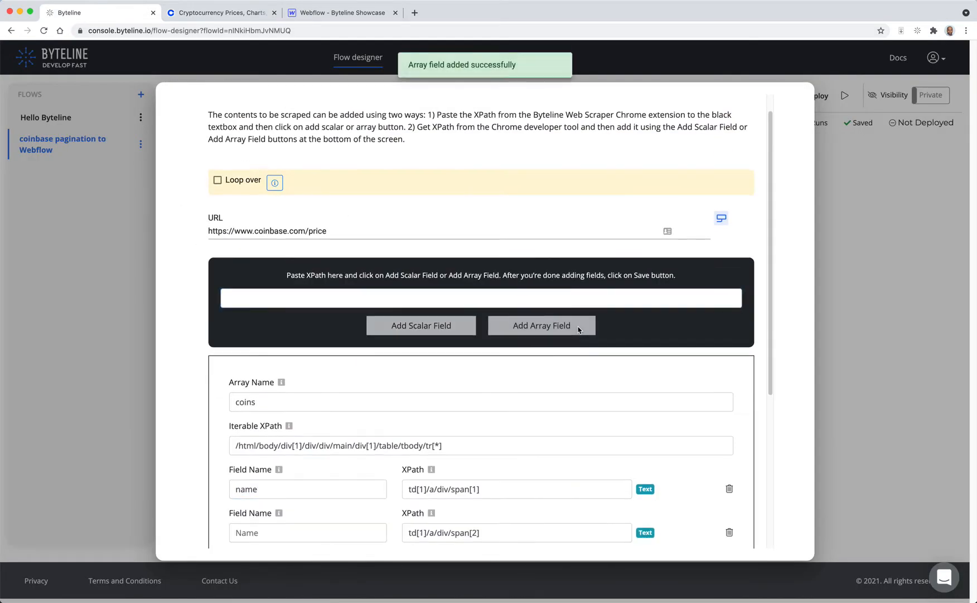
Step: Name the second array field symbol
scroll(424, 346, "down", 3)
left_click(301, 361)
type("symbol")
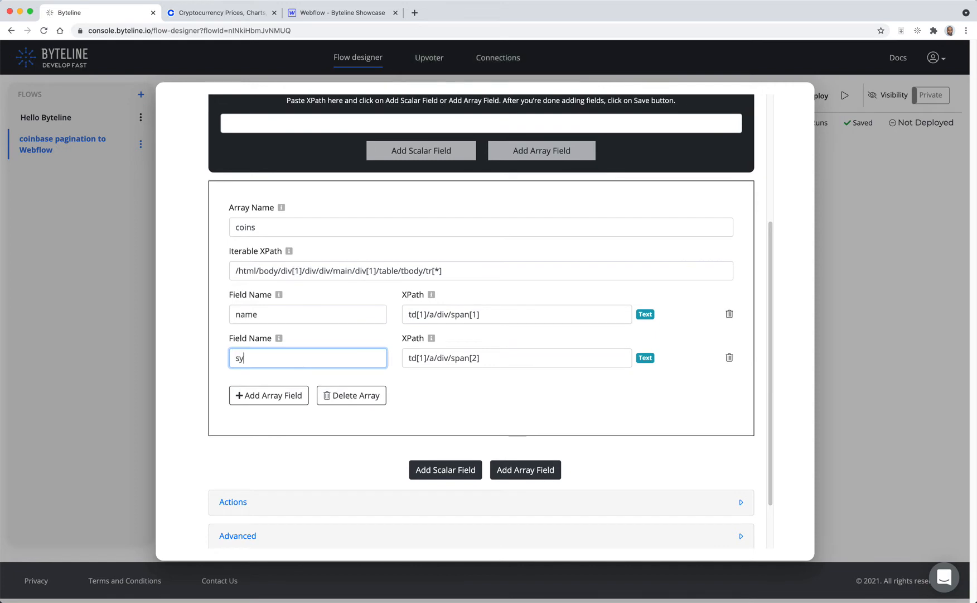
Step: Copy the first coin's price XPath on Coinbase and add it to the scraper as a third array field
left_click(208, 10)
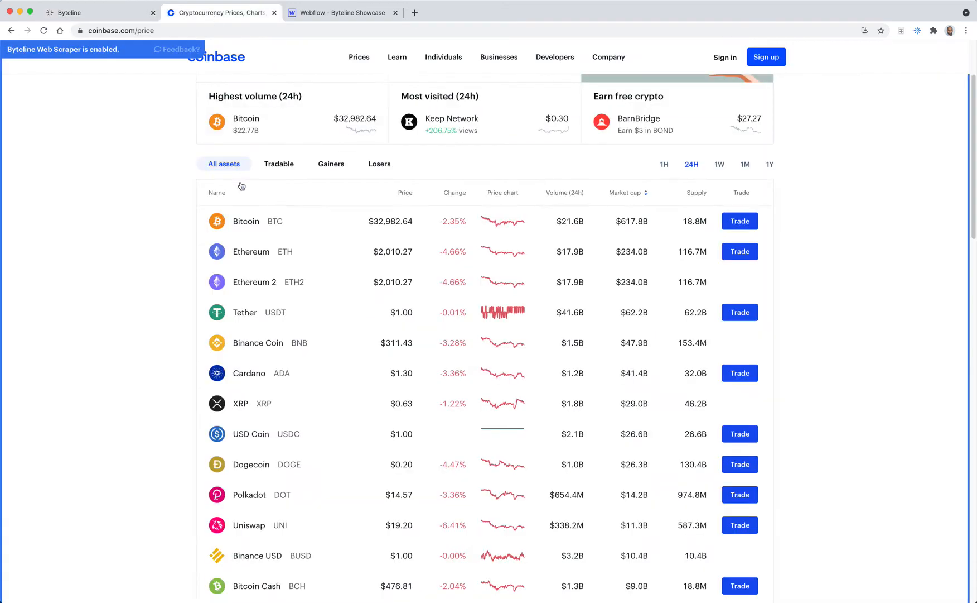
left_click(394, 219)
left_click(441, 209)
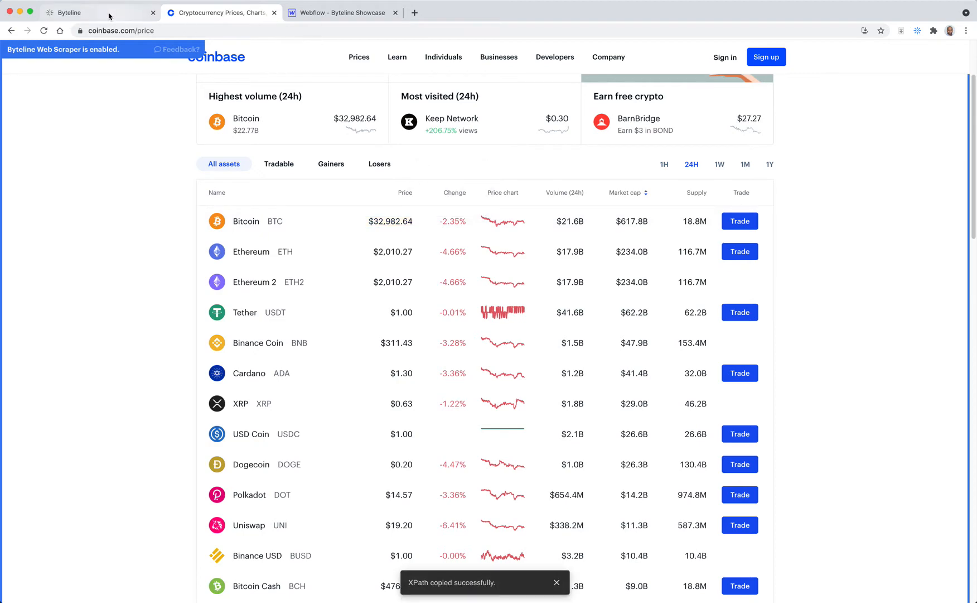
left_click(109, 16)
scroll(380, 245, "up", 3)
left_click(369, 205)
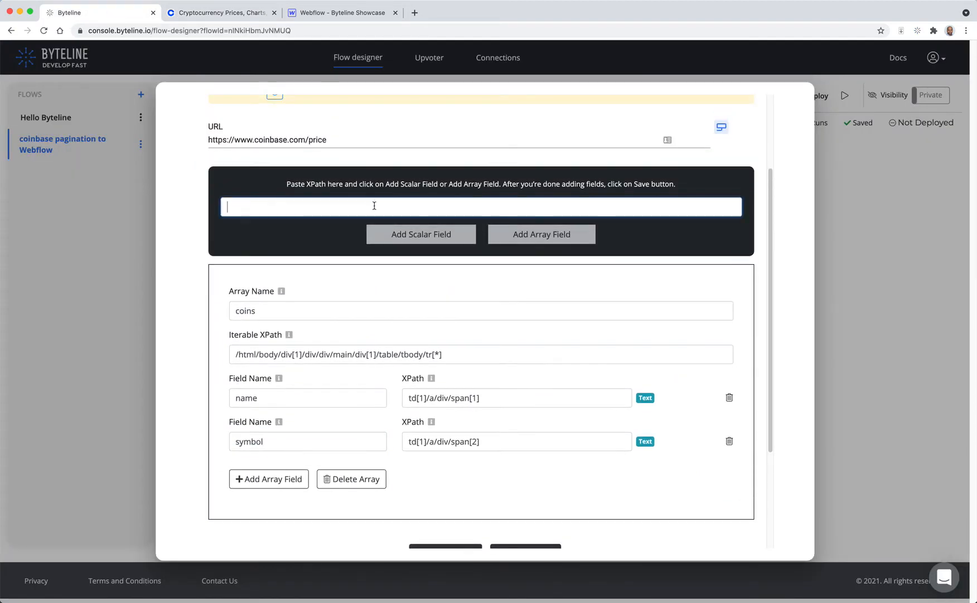
key("cmd+v")
left_click(519, 232)
Step: Name the third array field price
scroll(529, 288, "down", 3)
left_click(262, 293)
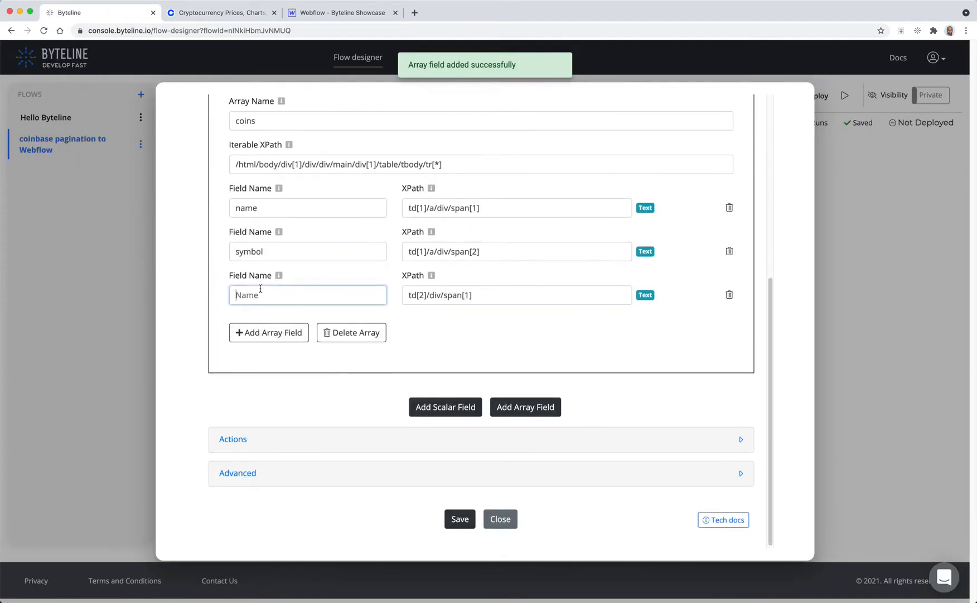
type("price")
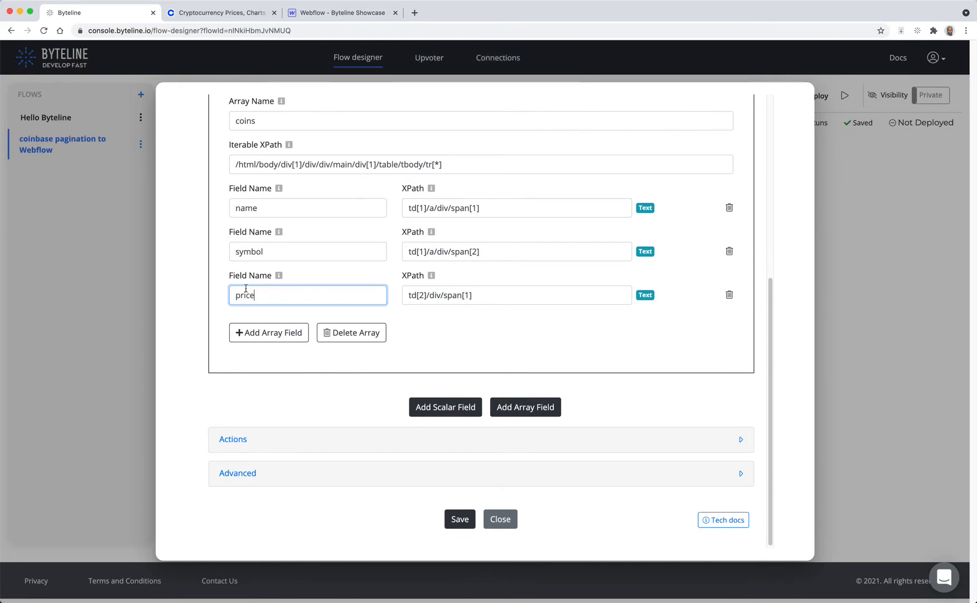
Step: Copy the first coin's change XPath on Coinbase and add it to the scraper as a fourth array field
left_click(219, 12)
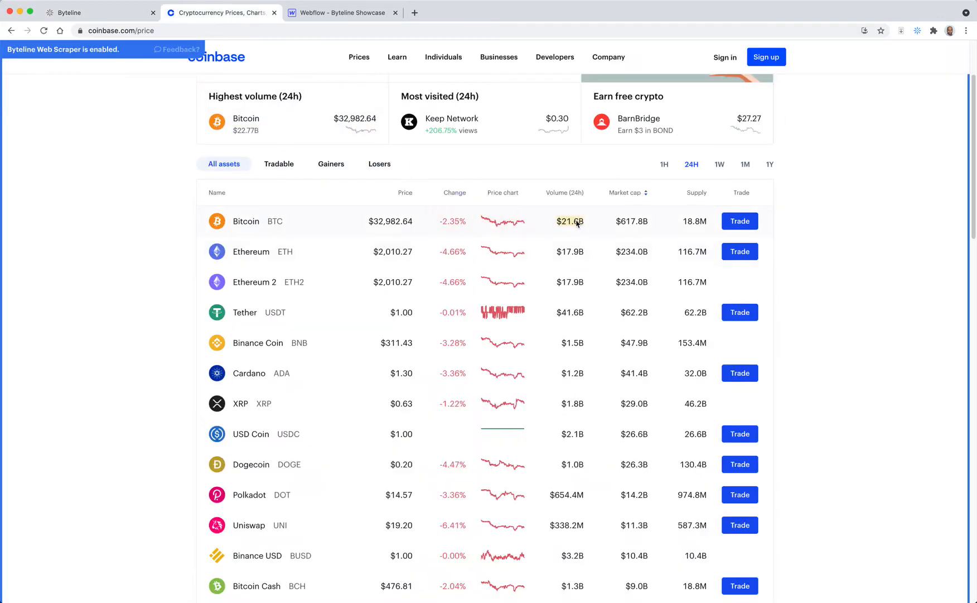
left_click(453, 222)
left_click(501, 172)
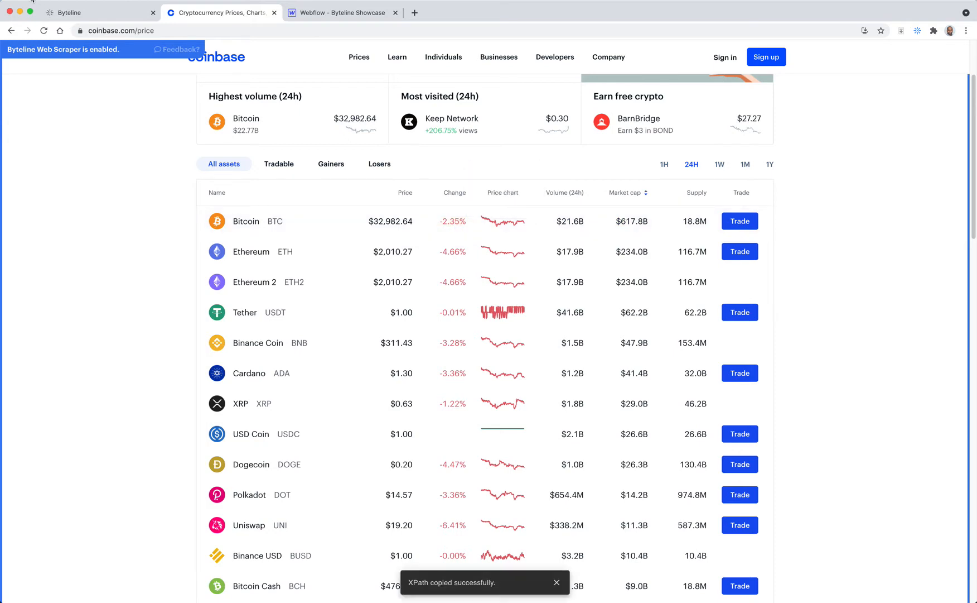
left_click(72, 12)
scroll(357, 215, "up", 5)
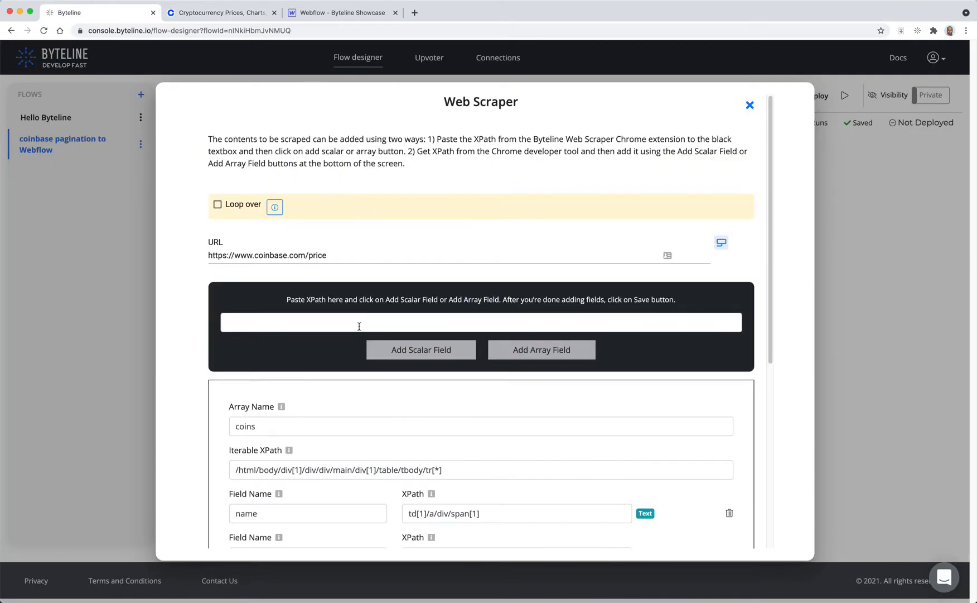
left_click(359, 325)
key("super+v")
left_click(519, 350)
Step: Name the fourth array field change
scroll(497, 359, "down", 4)
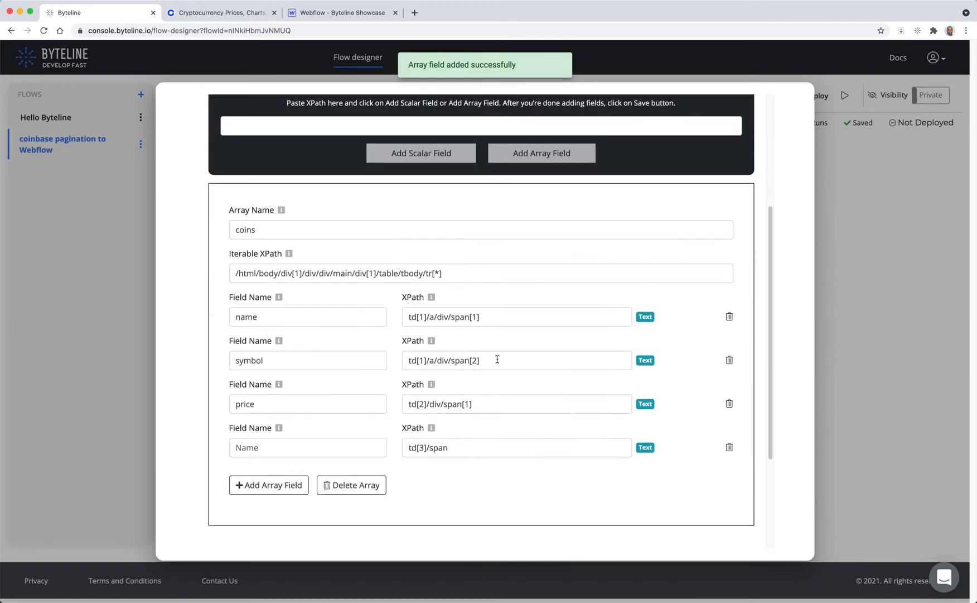
left_click(283, 444)
type("change")
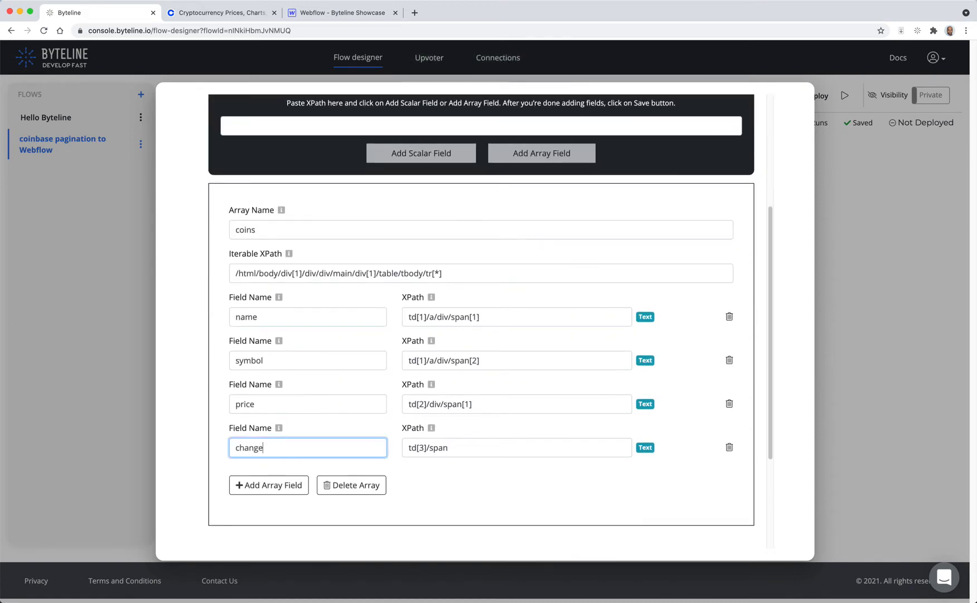
Step: Copy the first coin's market cap XPath on Coinbase and add it to the scraper as a fifth array field
left_click(220, 12)
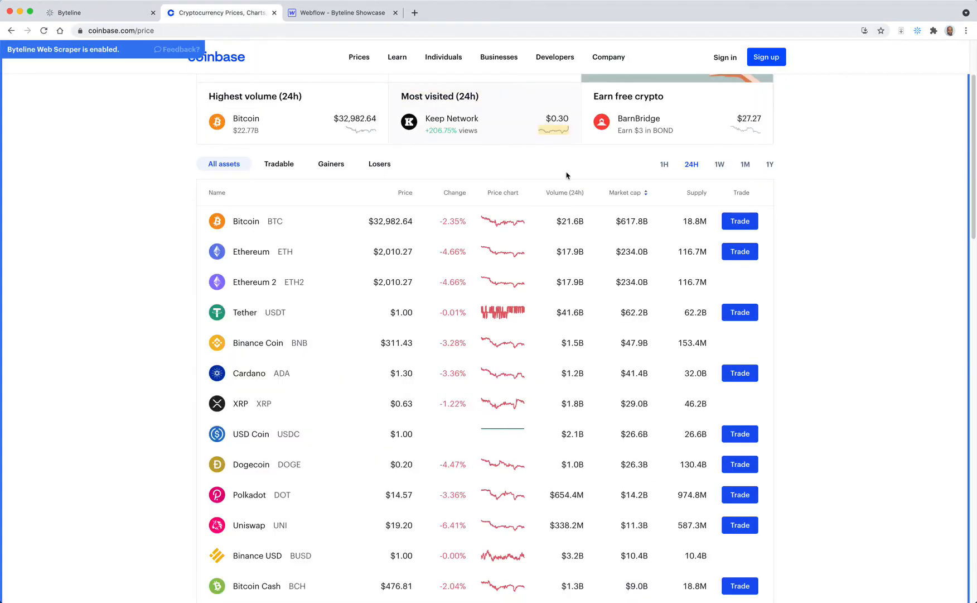
right_click(630, 223)
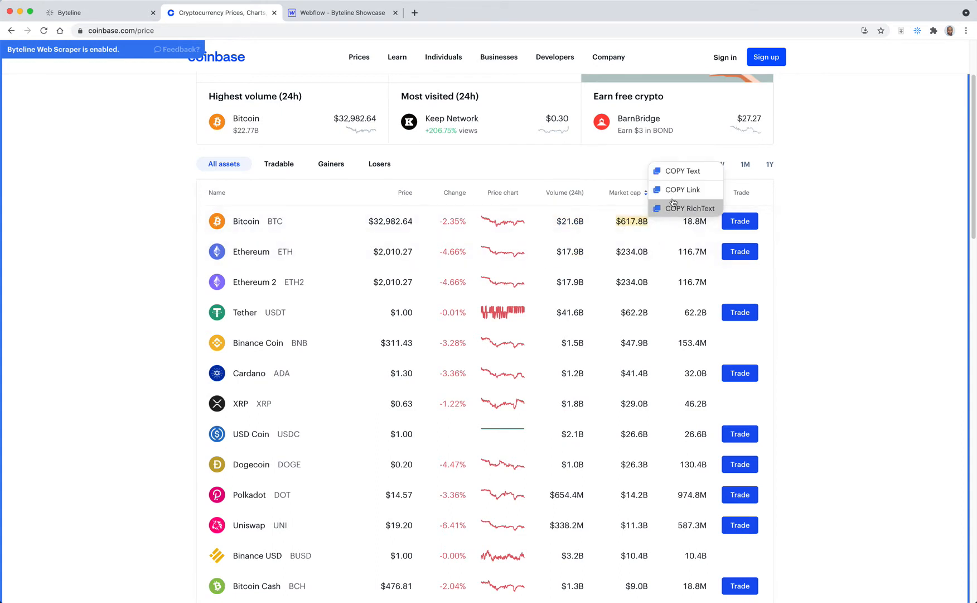
left_click(678, 170)
left_click(100, 14)
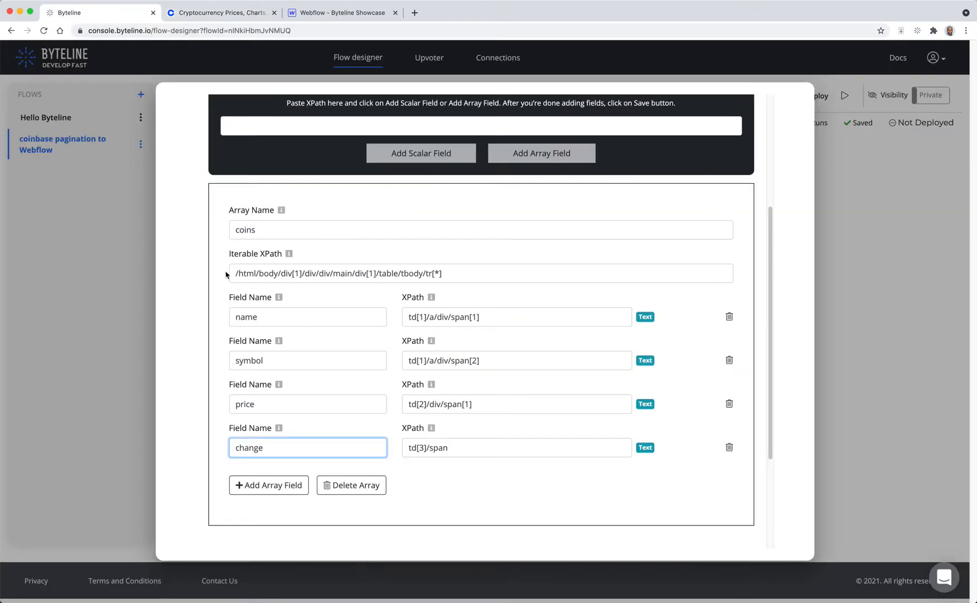
scroll(459, 190, "up", 3)
left_click(427, 203)
key("super+v")
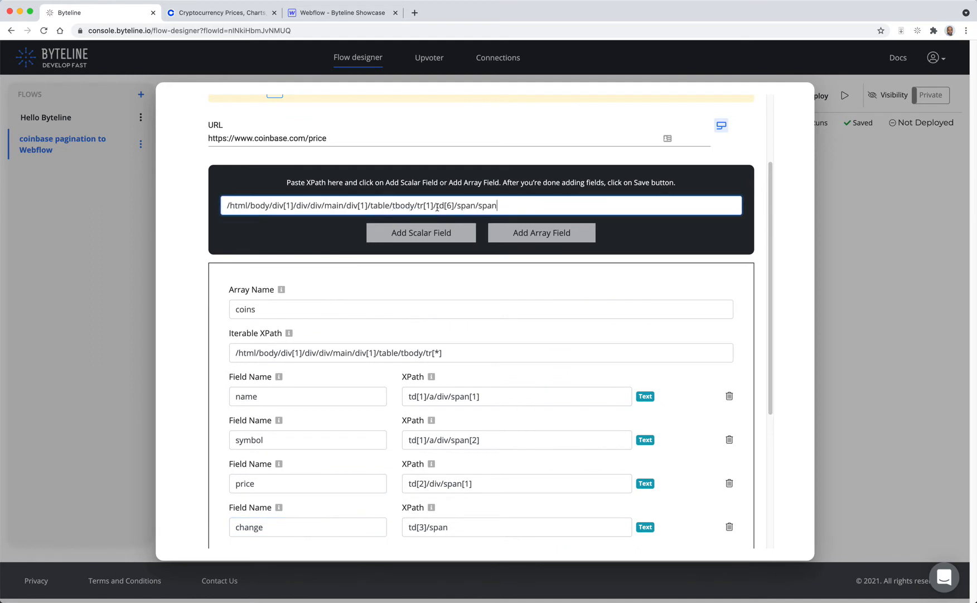
left_click(549, 234)
Step: Name the fifth array field marketCap
scroll(552, 251, "down", 3)
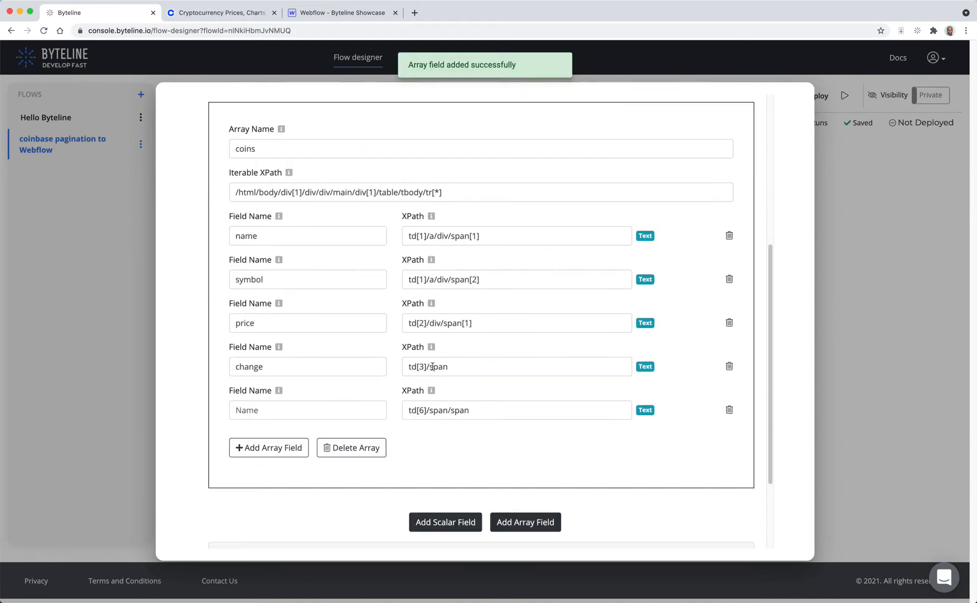
left_click(340, 406)
type("marke")
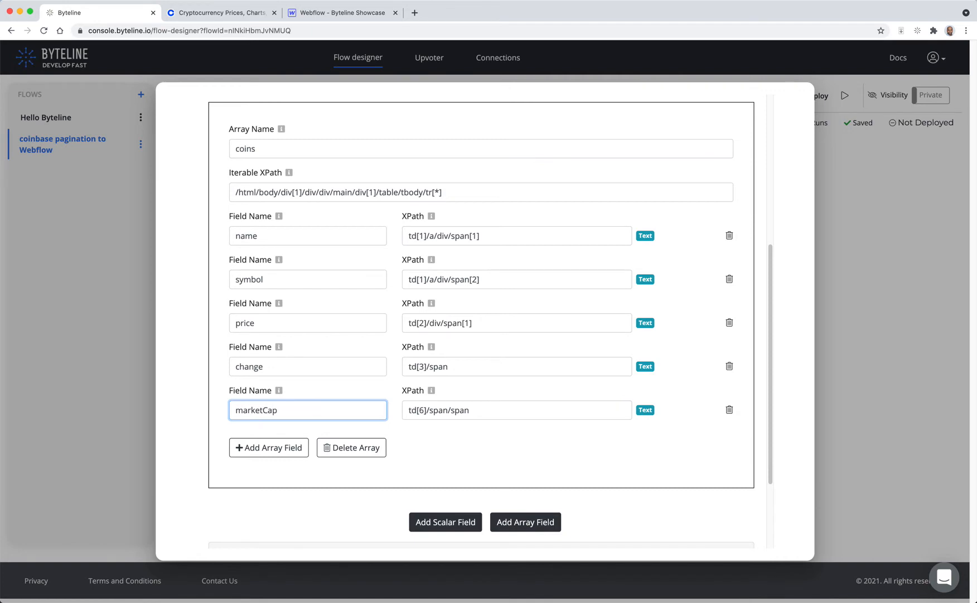
type("tCap")
Step: Expand the scraper's Actions section and read the Pagination XPath description
scroll(394, 385, "up", 3)
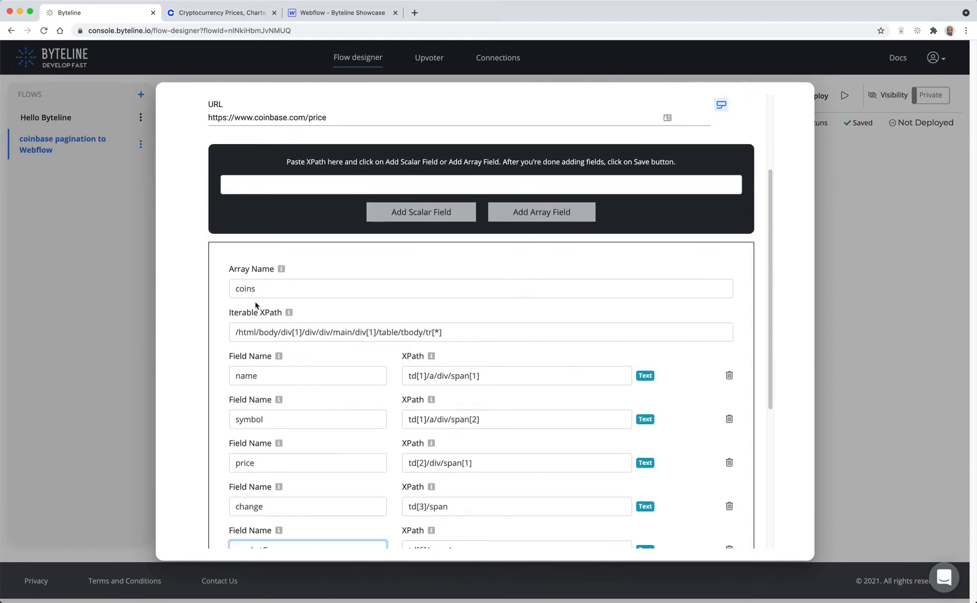
scroll(432, 405, "down", 5)
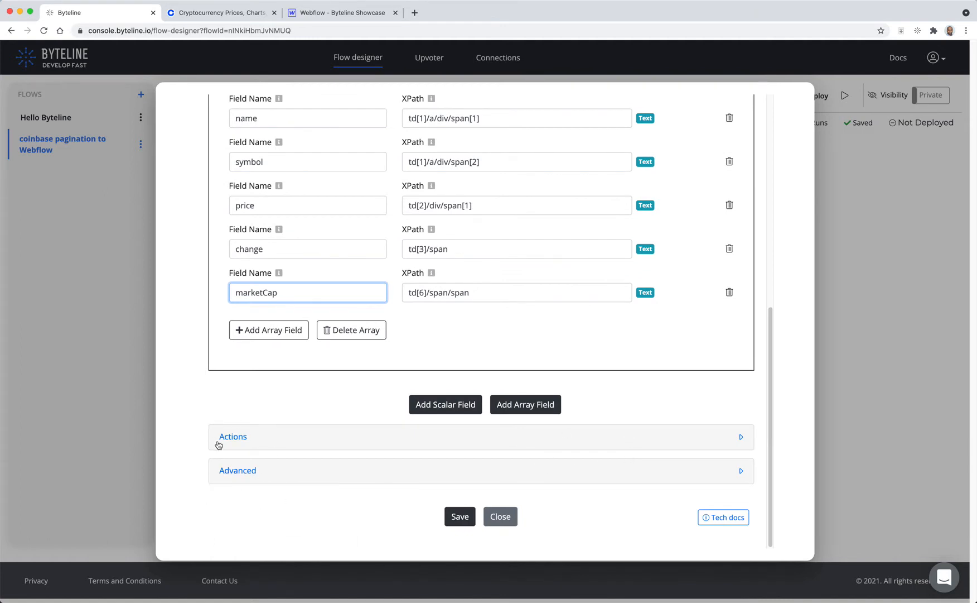
left_click(282, 439)
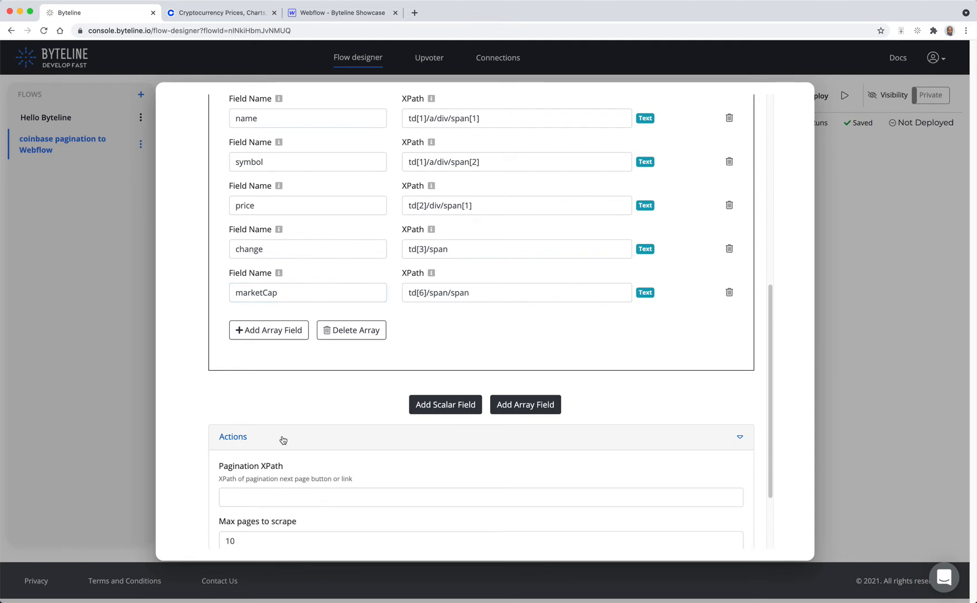
scroll(312, 434, "down", 3)
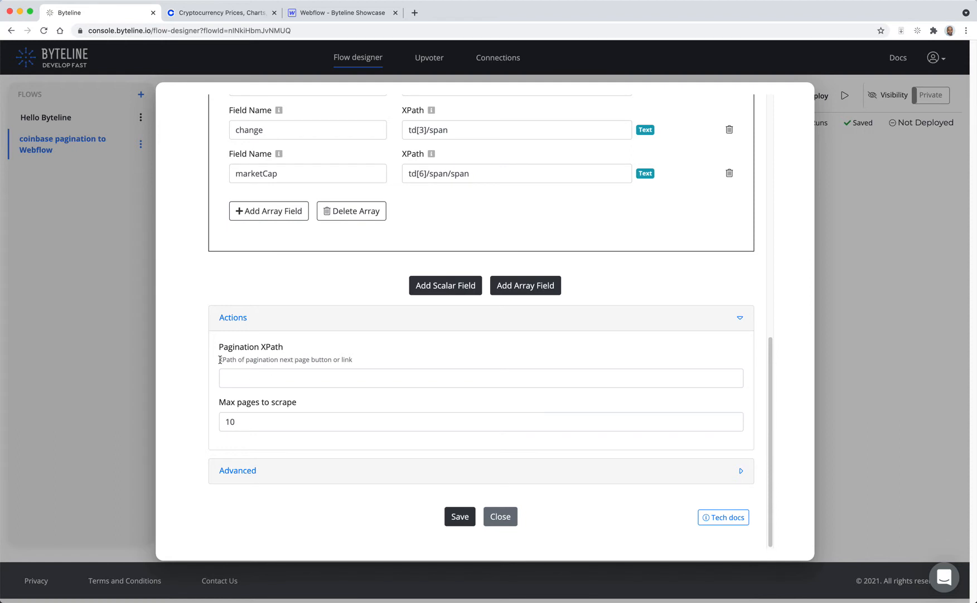
left_click_drag(221, 360, 353, 363)
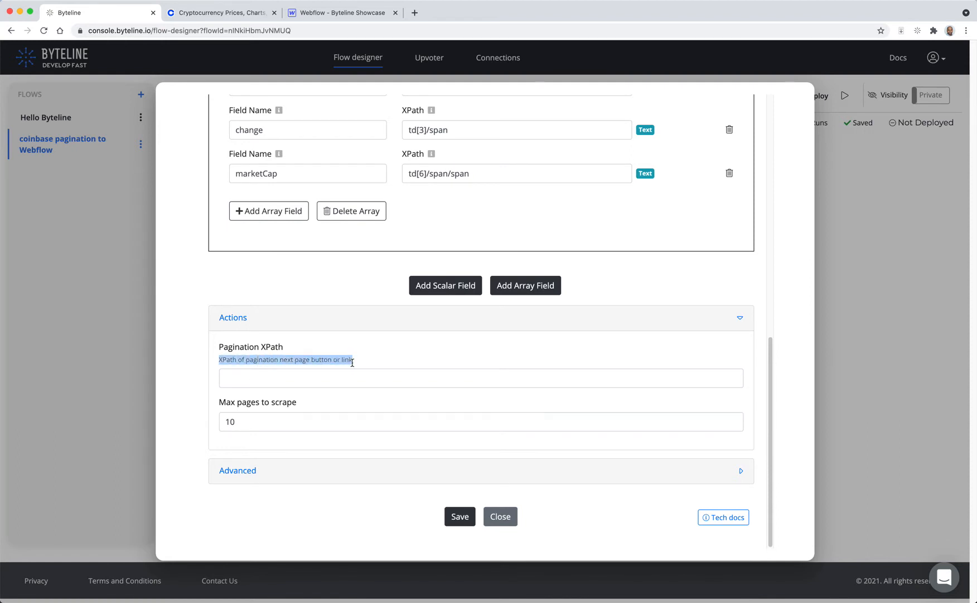
Step: Copy the XPath of Coinbase's next-page arrow and paste it as the scraper's Pagination XPath
left_click(223, 12)
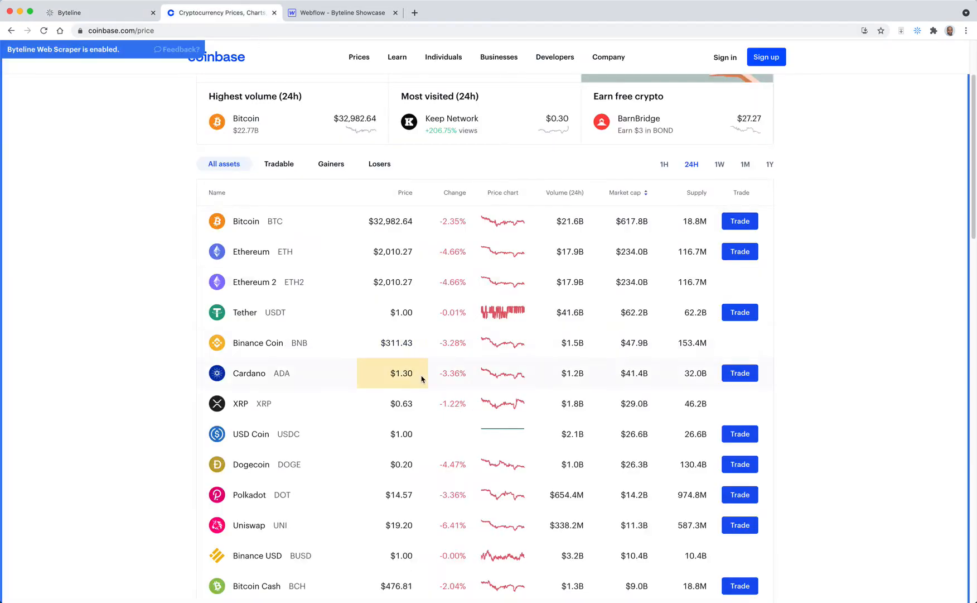
scroll(391, 372, "down", 5)
scroll(422, 379, "down", 10)
left_click(447, 345)
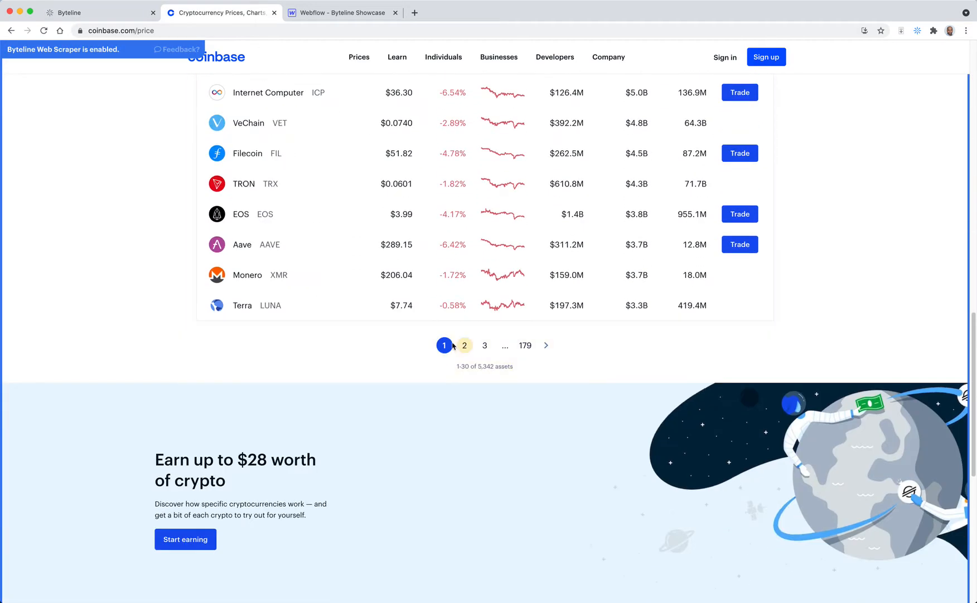
left_click(548, 352)
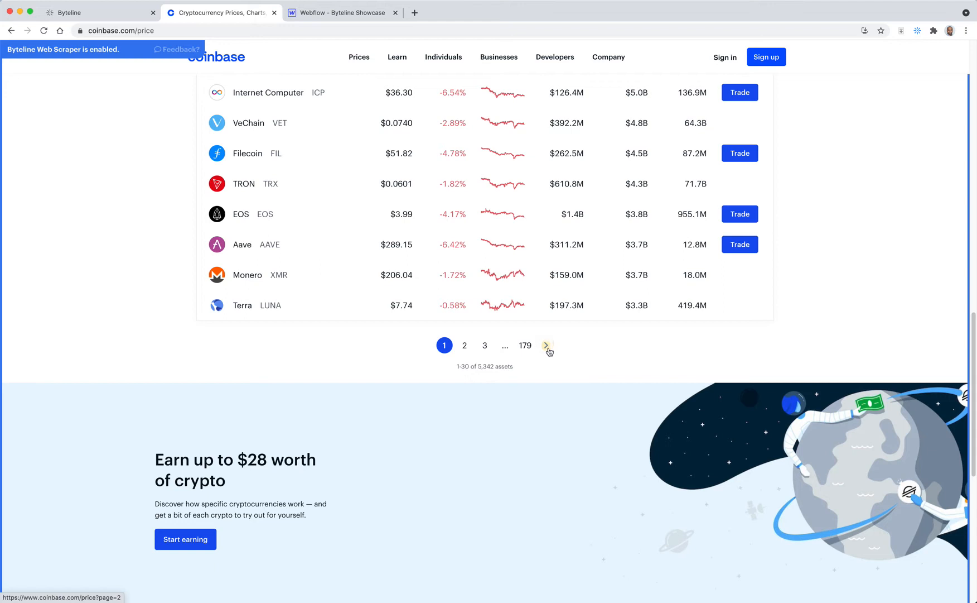
left_click(548, 351)
left_click(547, 350)
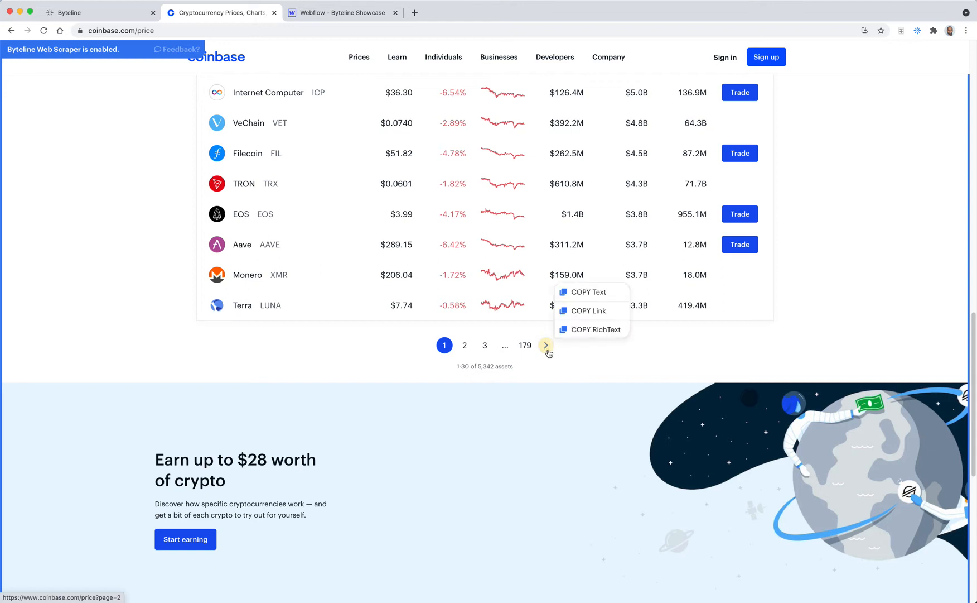
left_click(594, 292)
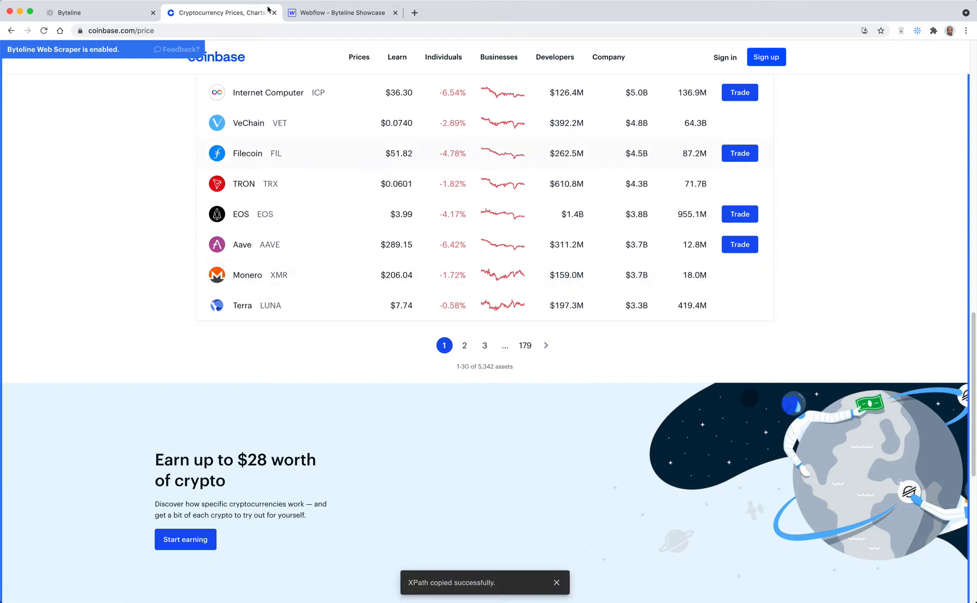
left_click(89, 7)
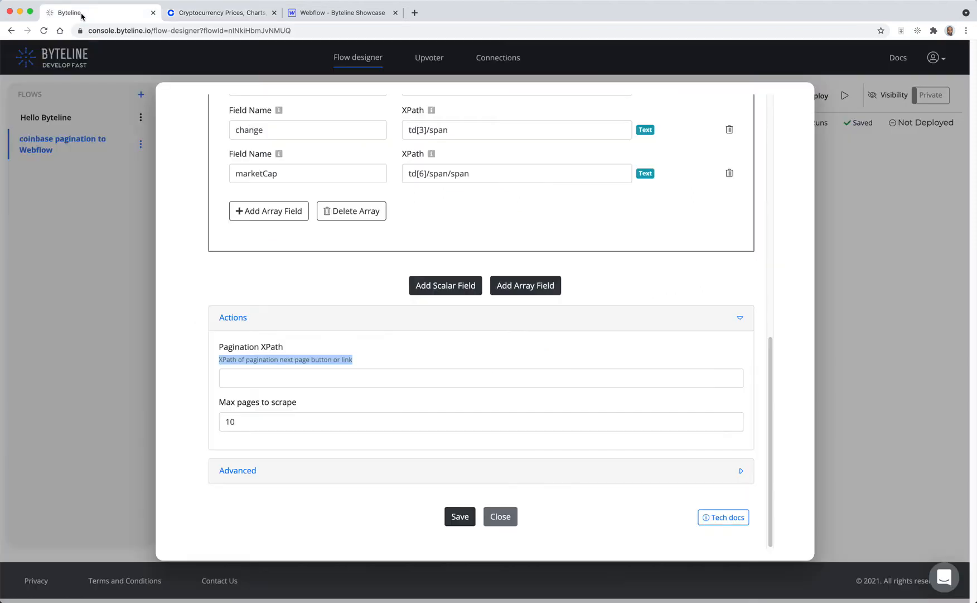
left_click(355, 373)
key("super+v")
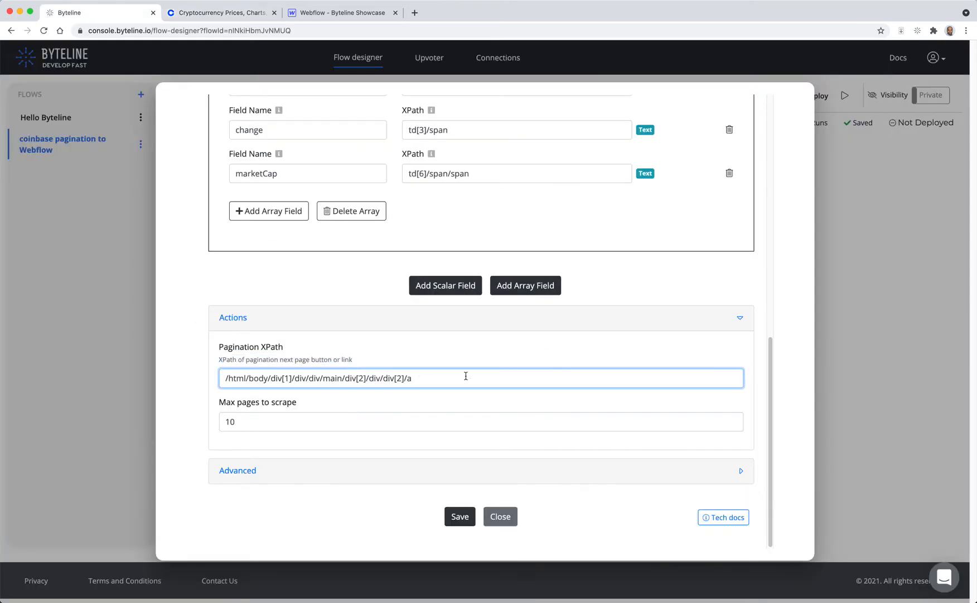
Step: Set Max pages to scrape to 2 and save the Web Scraper settings
left_click(425, 423)
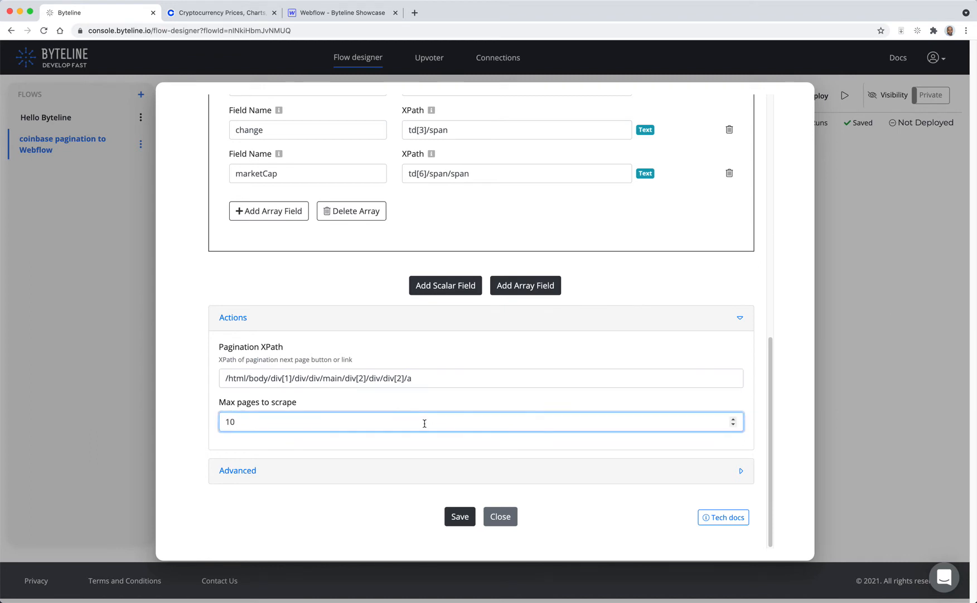
key("BackSpace")
key("BackSpace")
type("2")
left_click(379, 517)
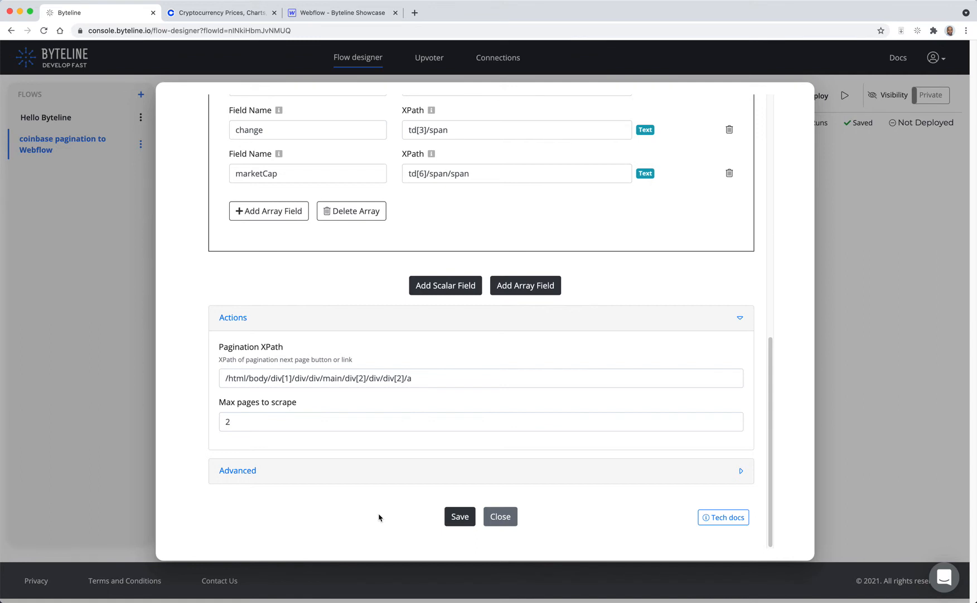
left_click(472, 518)
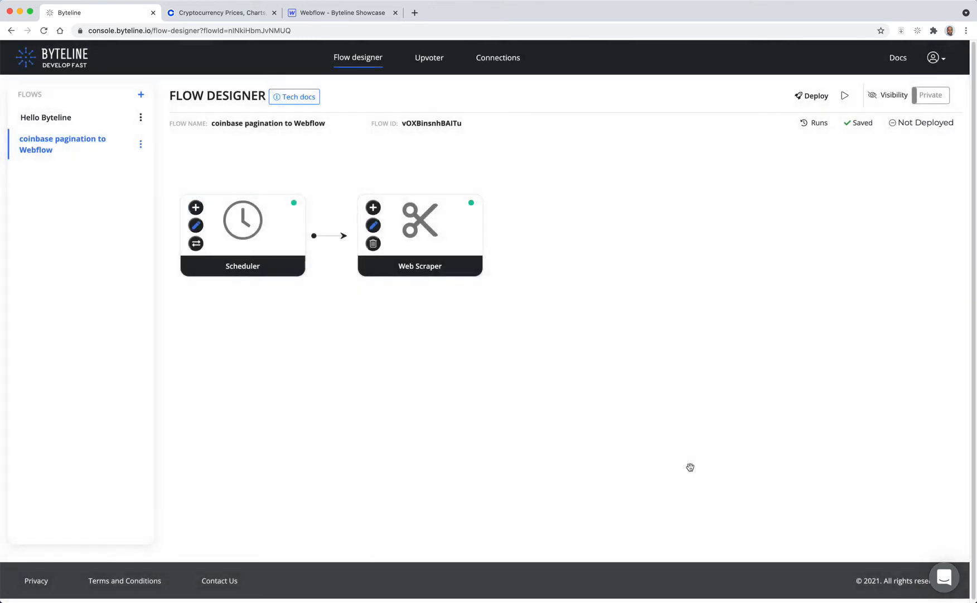
Step: Add a Webflow - Update Items task after the Web Scraper in the flow
left_click(374, 208)
scroll(693, 345, "down", 5)
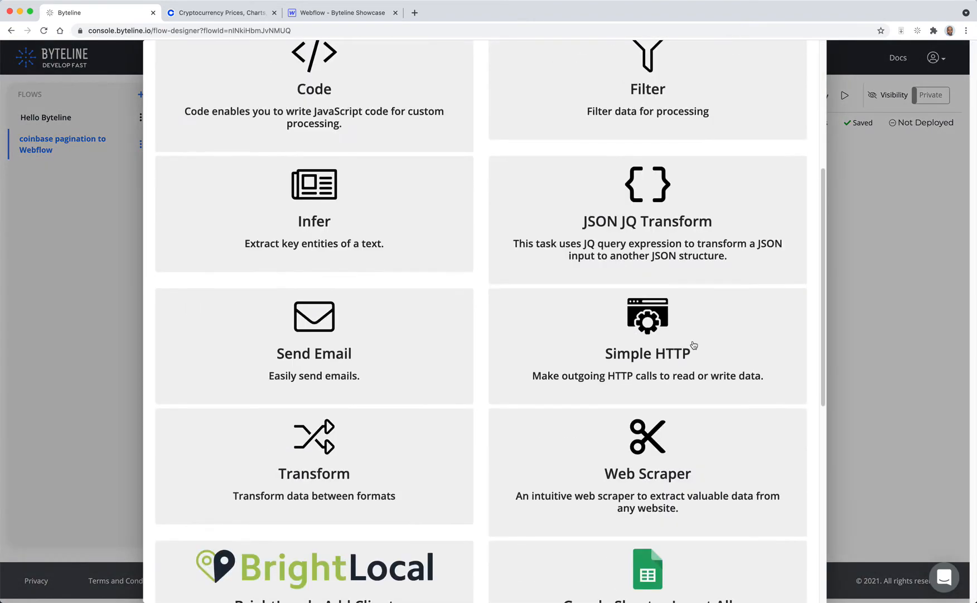
scroll(693, 345, "down", 4)
scroll(697, 346, "down", 3)
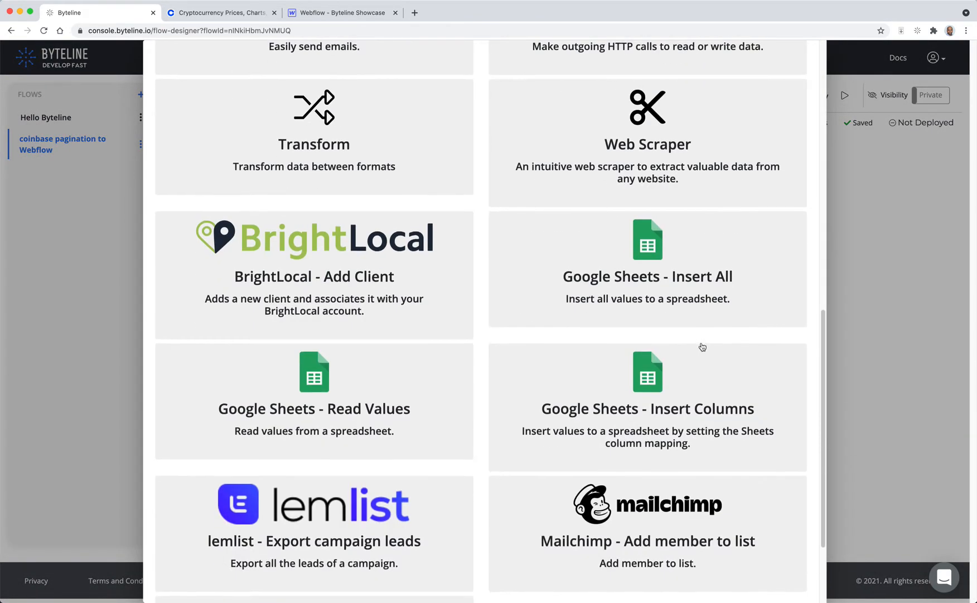
scroll(701, 346, "up", 10)
left_click(648, 255)
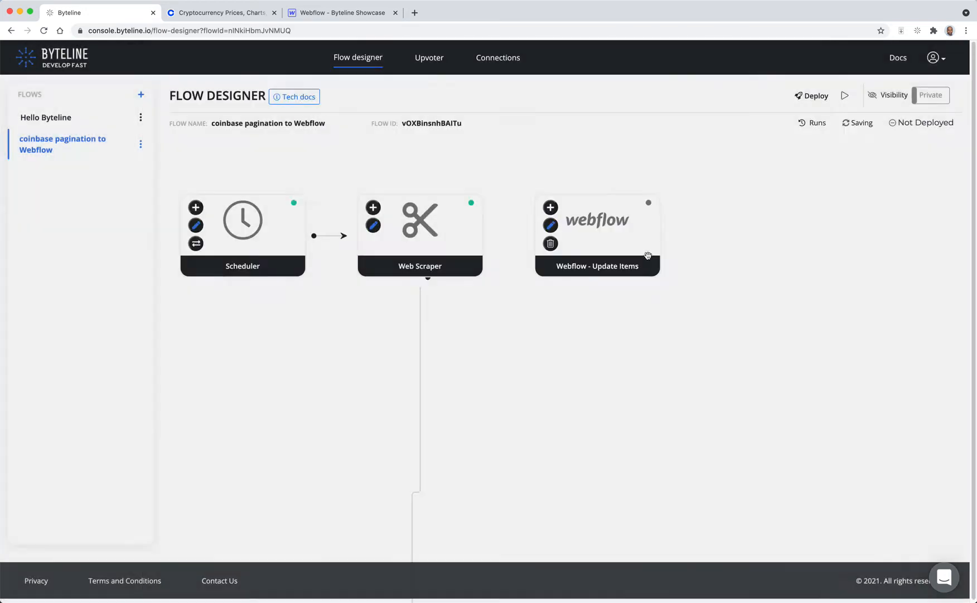
Step: Open the Webflow task's settings and select the Byteline Showcase site
left_click(551, 226)
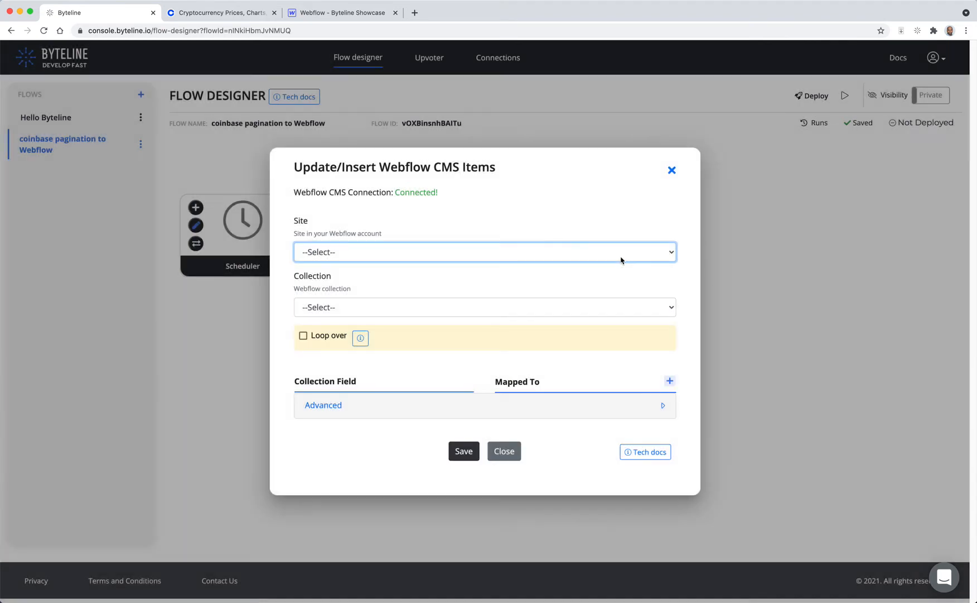
left_click(512, 260)
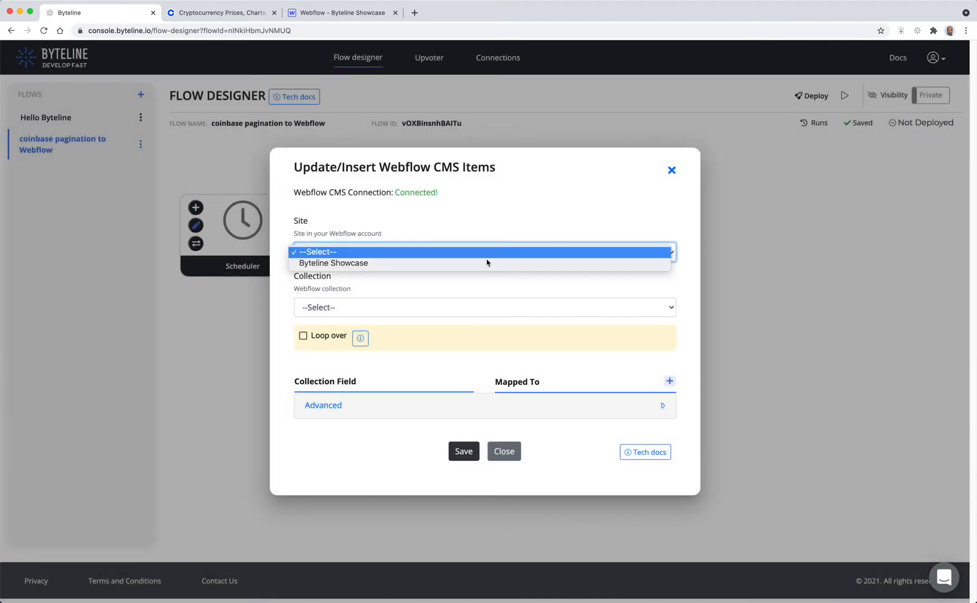
left_click(403, 221)
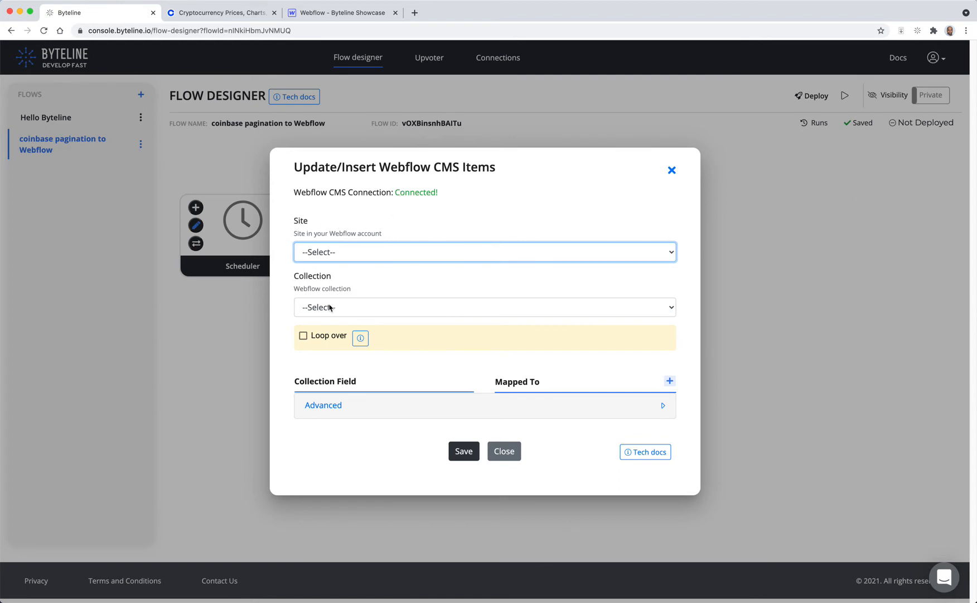
left_click(364, 255)
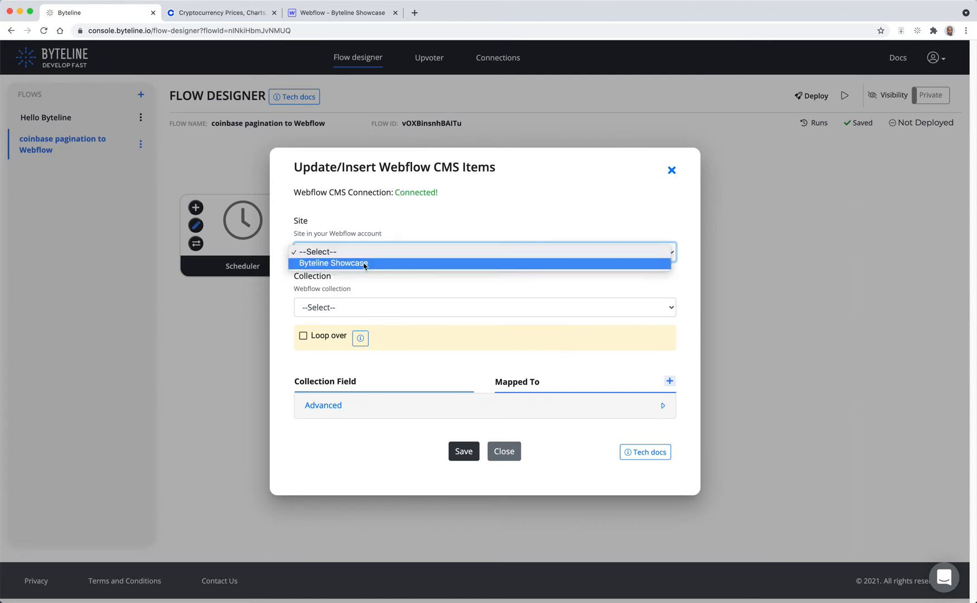
left_click(363, 263)
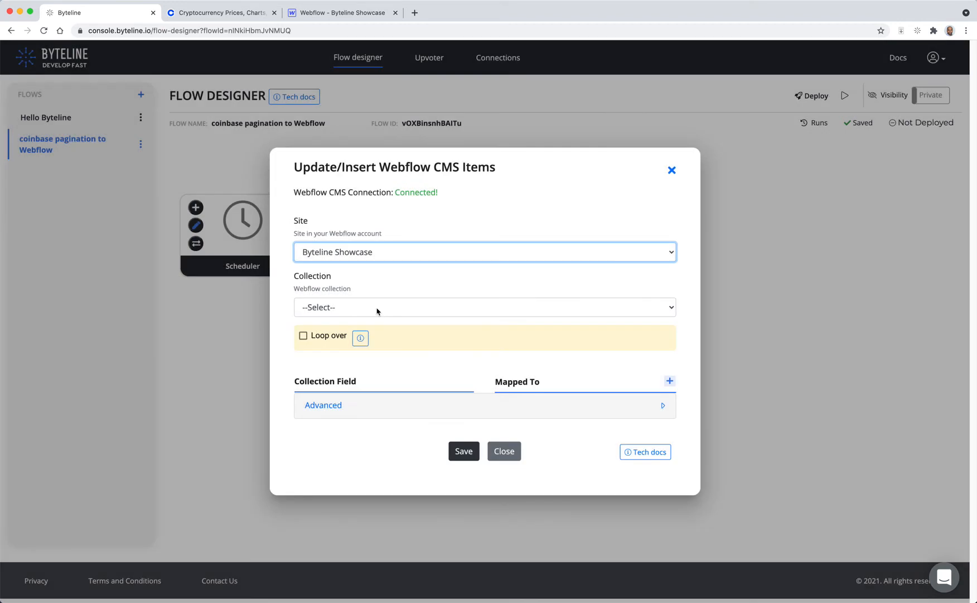
Step: Select the Crypto Coins collection for the Webflow task
left_click(377, 310)
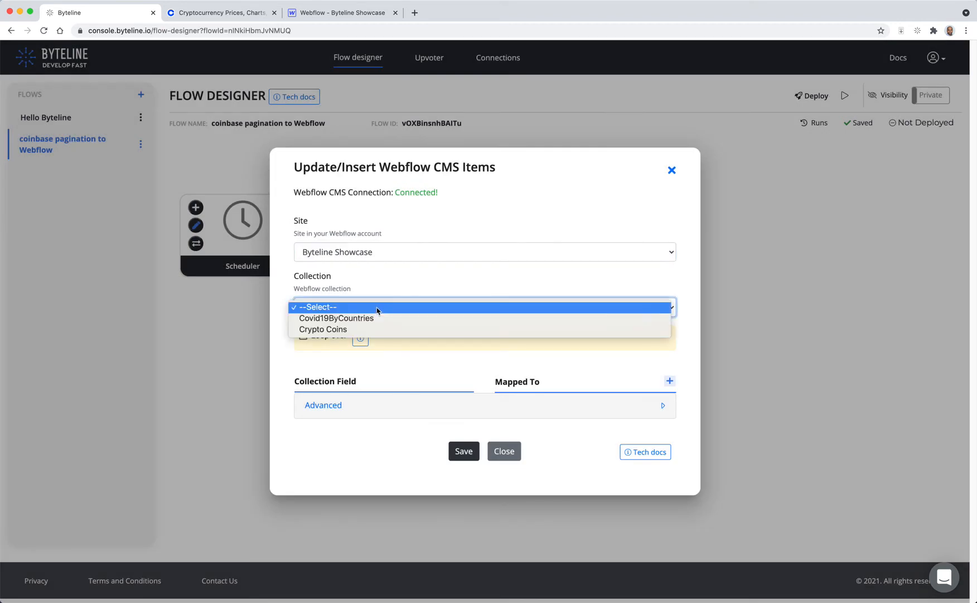
left_click(328, 329)
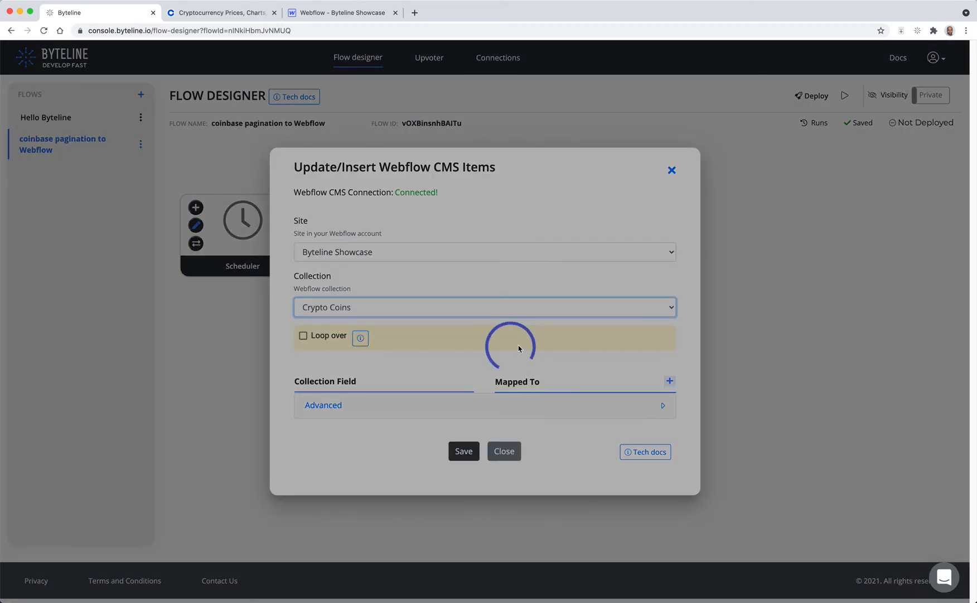
scroll(519, 348, "down", 3)
scroll(518, 348, "down", 1)
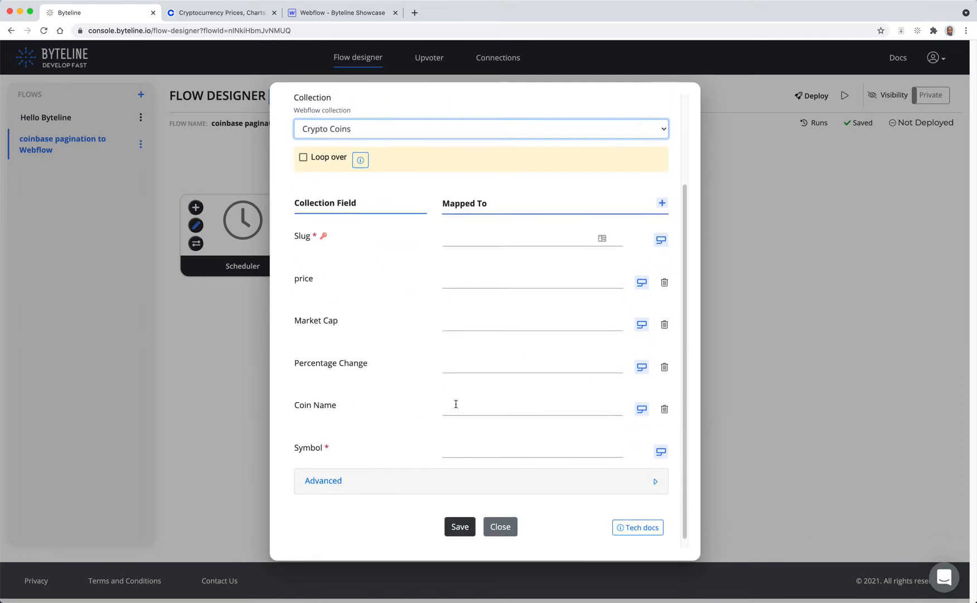
scroll(491, 400, "up", 4)
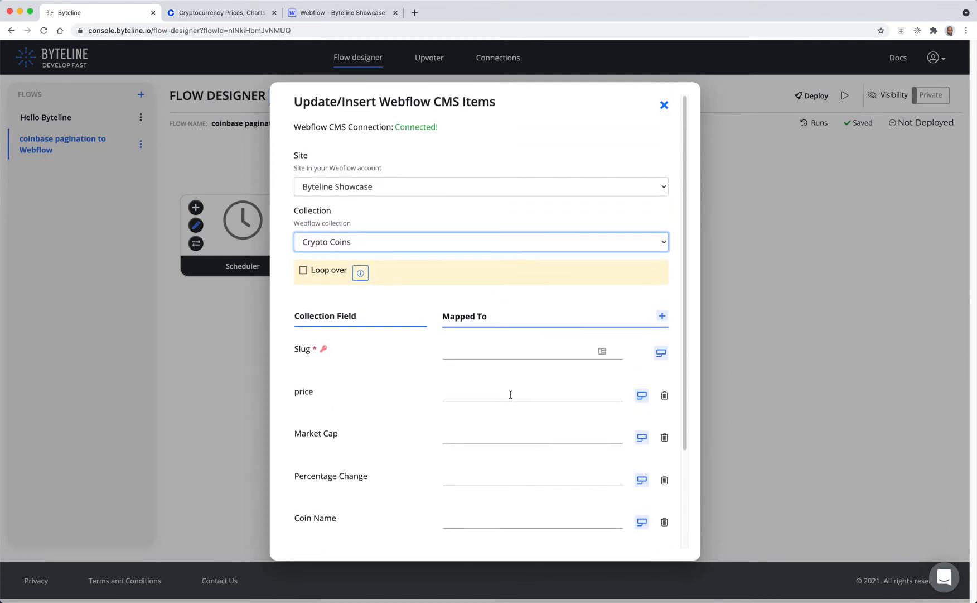
Step: Enable Loop over and set it to loop over the web_scraper output coins list
left_click(303, 271)
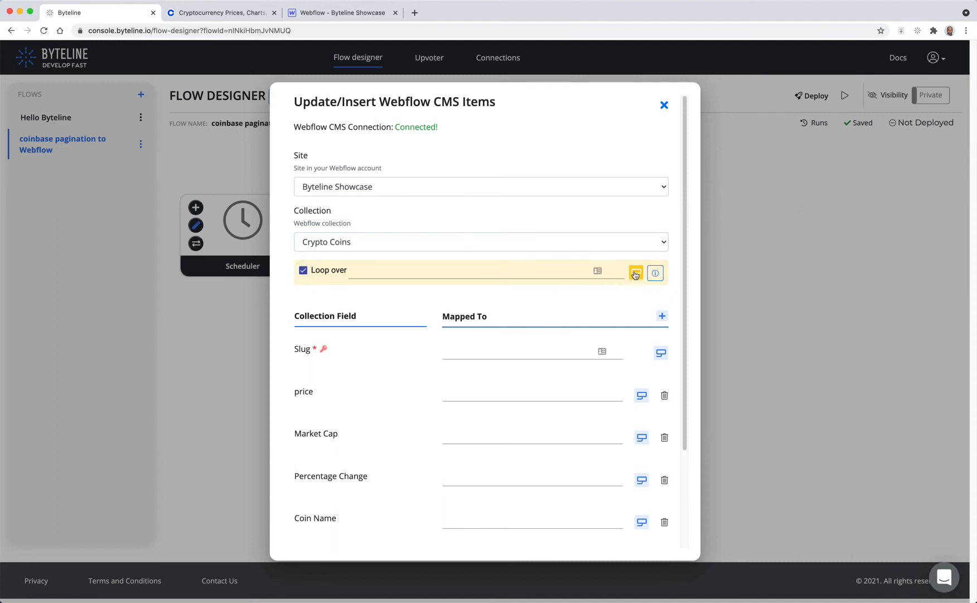
left_click(636, 273)
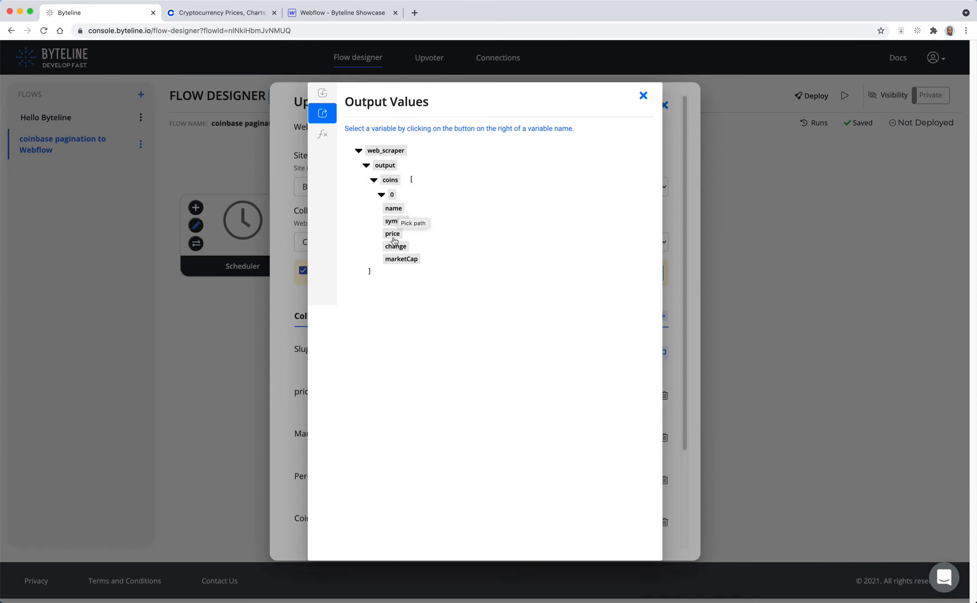
left_click(391, 180)
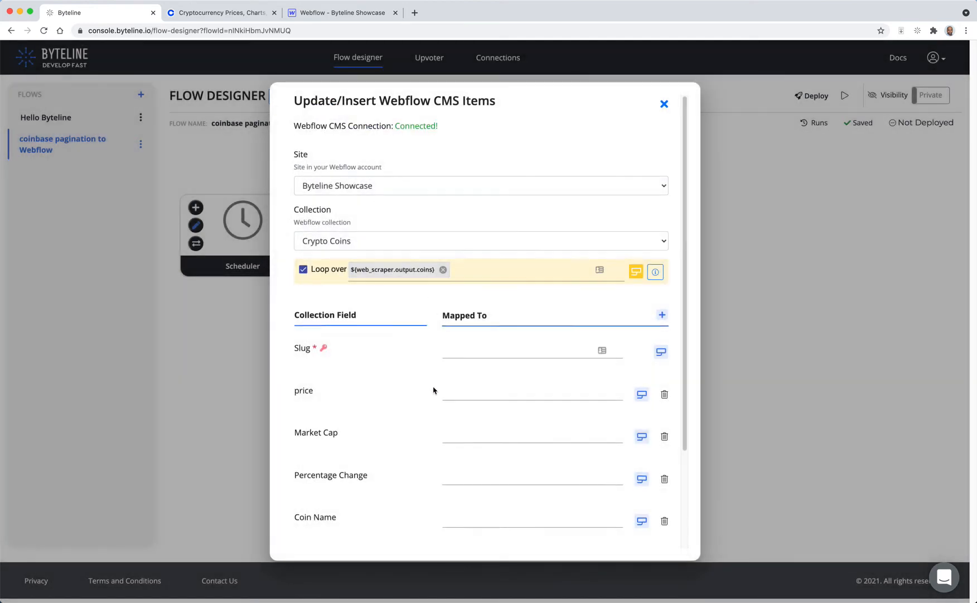
Step: Map the Slug field to @.symbol and the price field to @.price
scroll(434, 390, "down", 3)
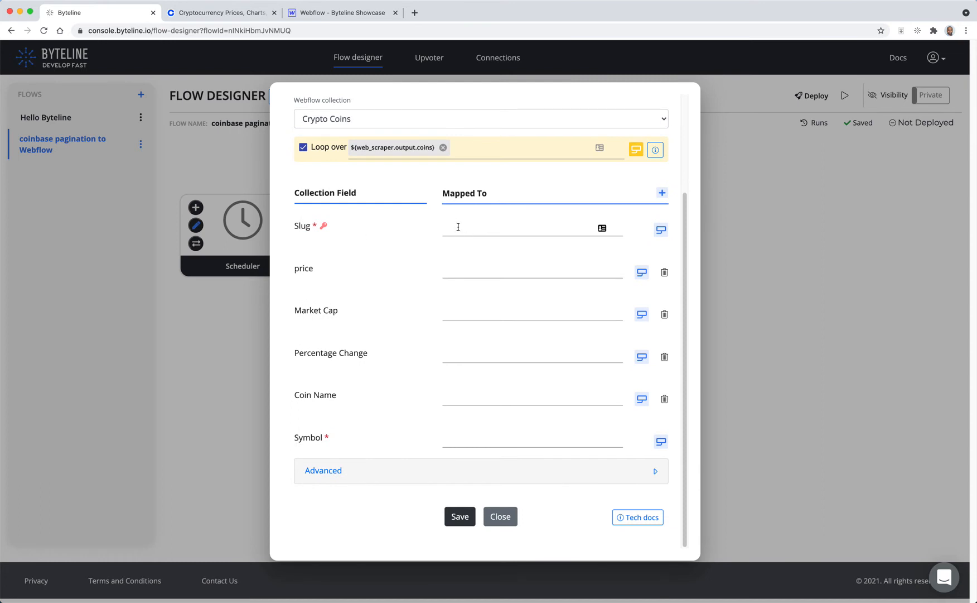
left_click(661, 229)
left_click(402, 222)
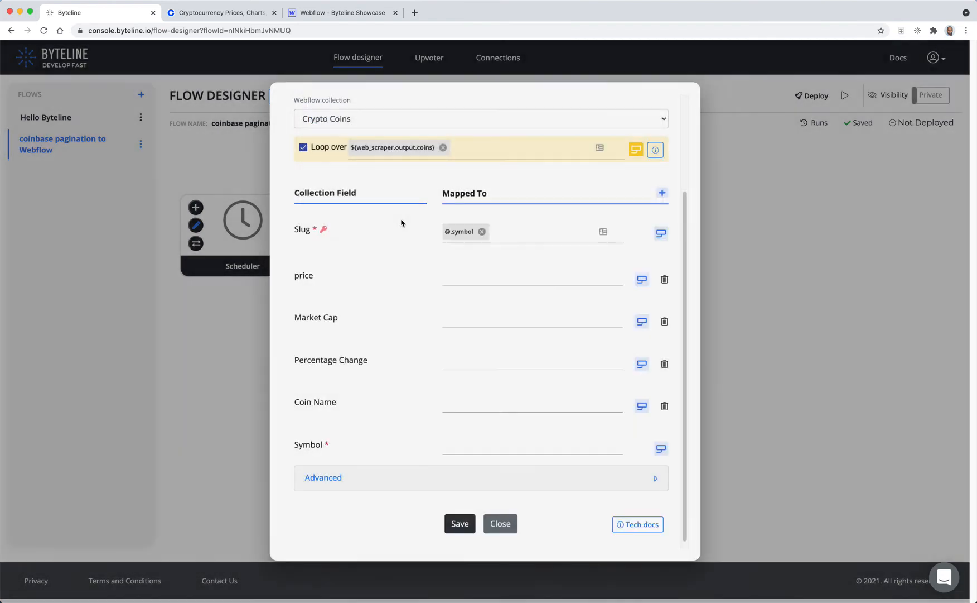
left_click(494, 278)
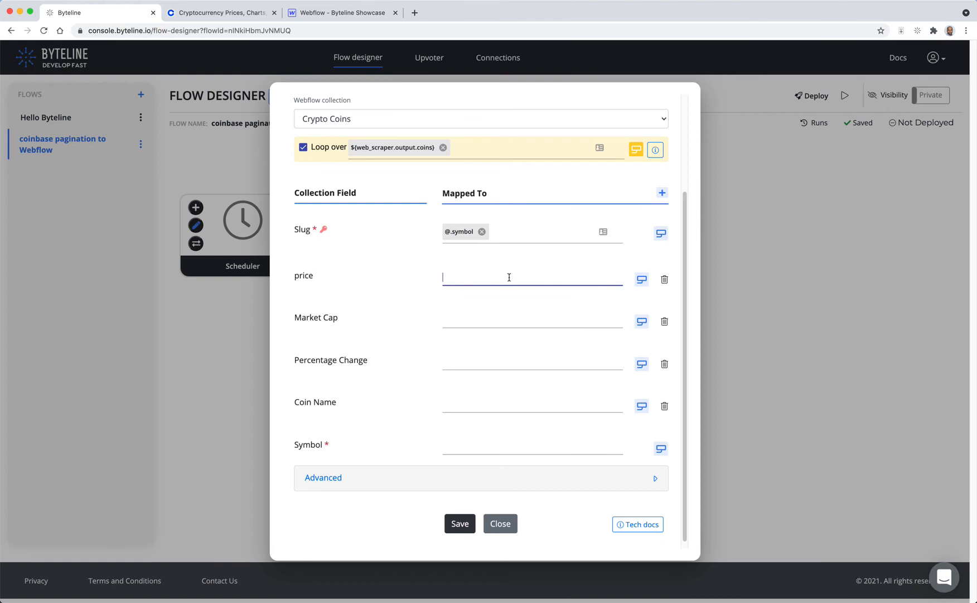
type("price")
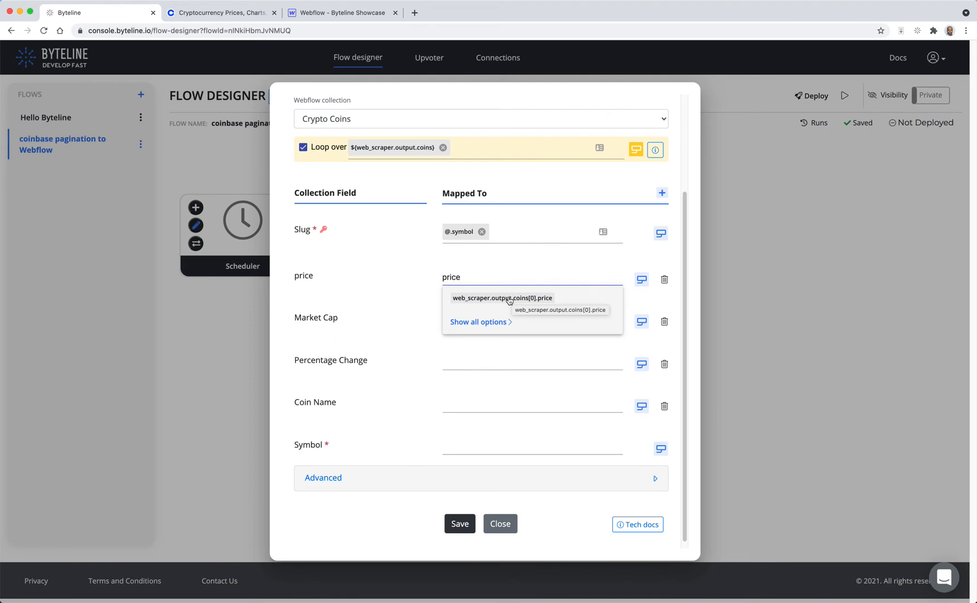
left_click(509, 299)
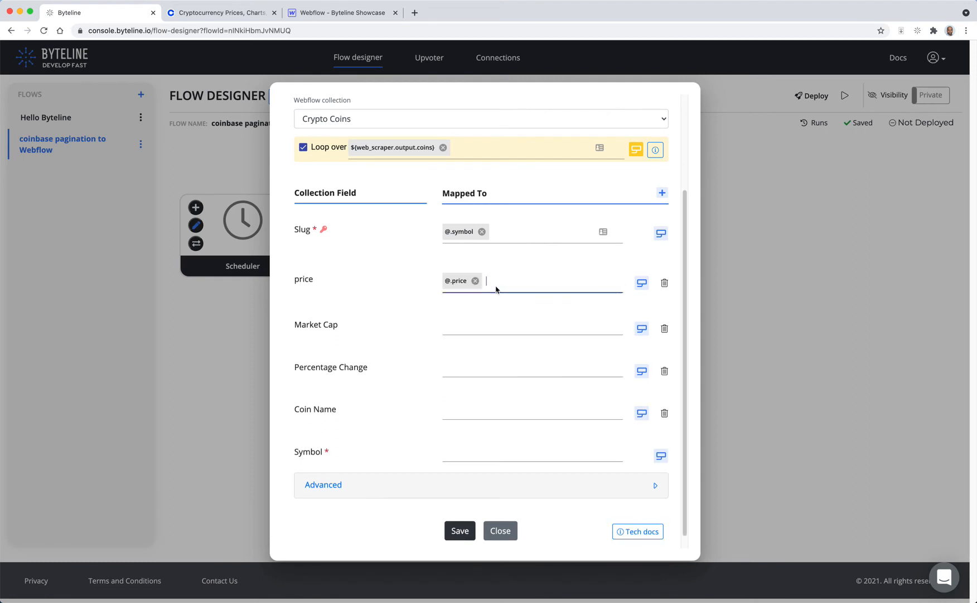
Step: Map Market Cap to @.marketCap and Percentage Change to @.change
left_click(488, 328)
type("marke")
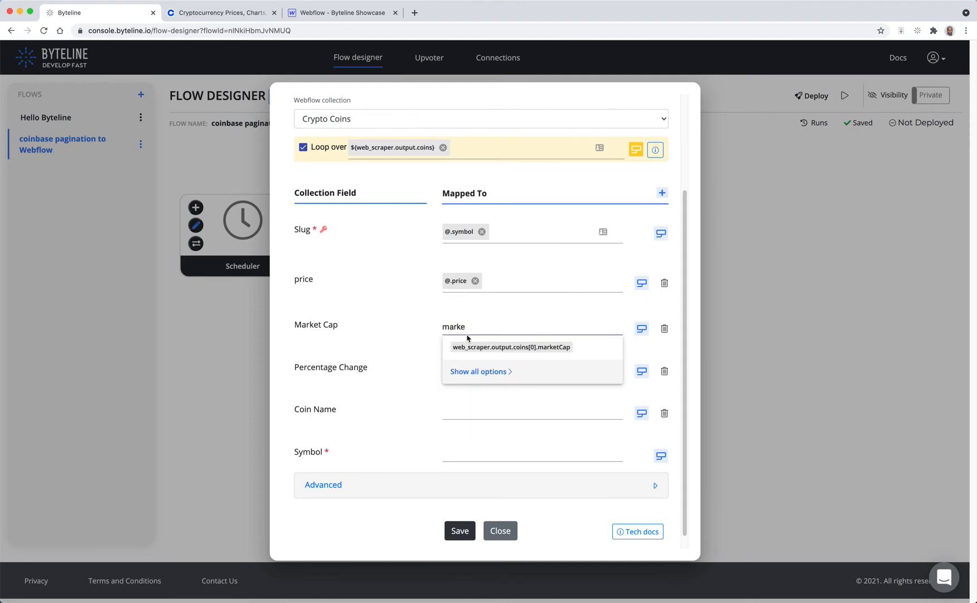
left_click(471, 347)
left_click(471, 376)
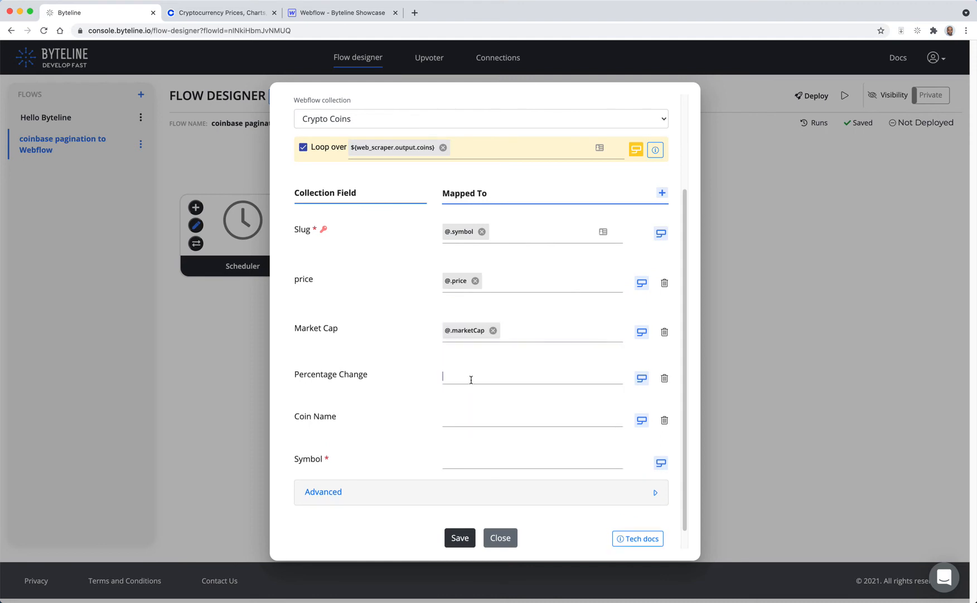
type("change")
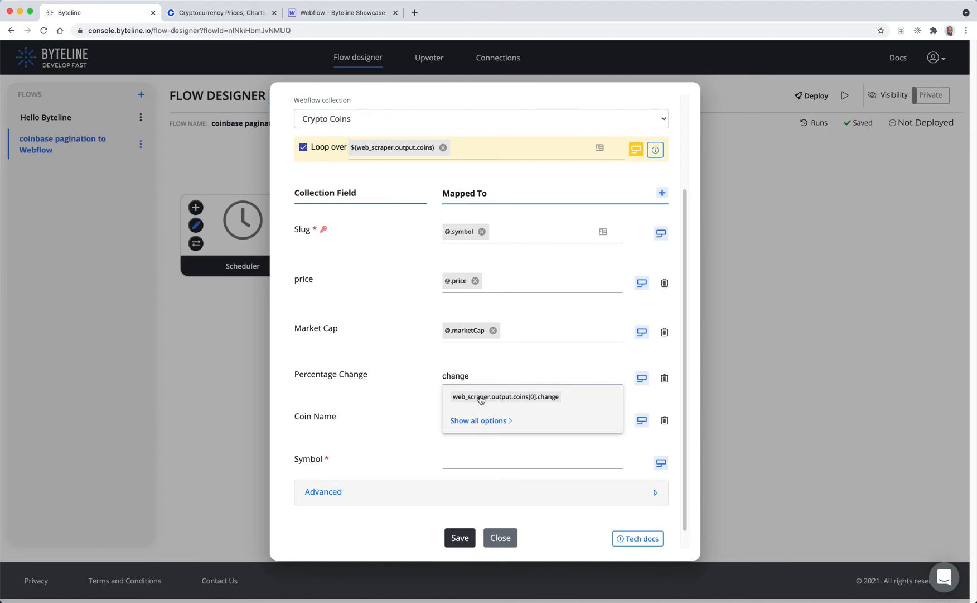
left_click(477, 397)
Step: Map Coin Name to @.name and Symbol to @.symbol
left_click(480, 427)
type("name")
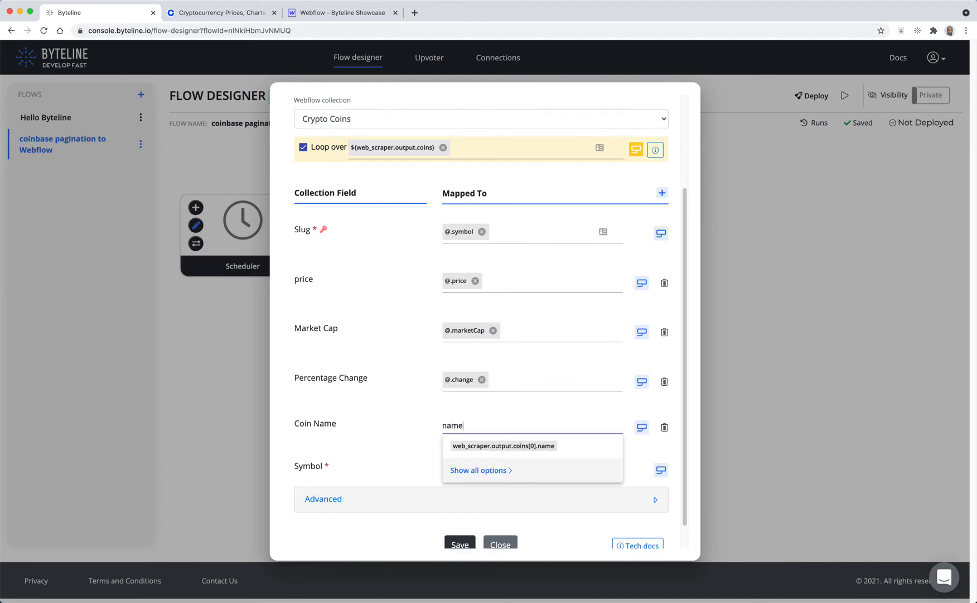
left_click(502, 445)
left_click(494, 473)
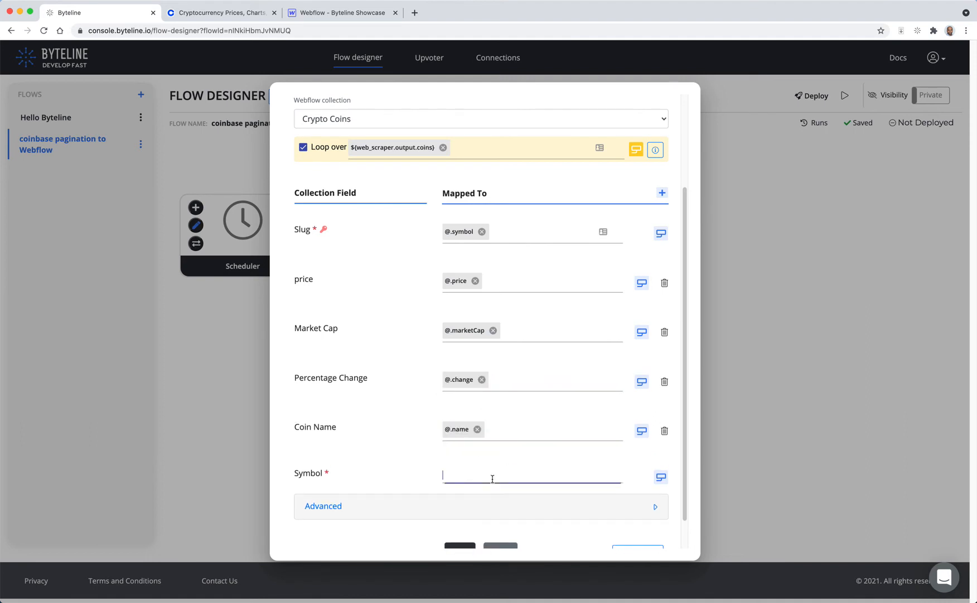
type("symb")
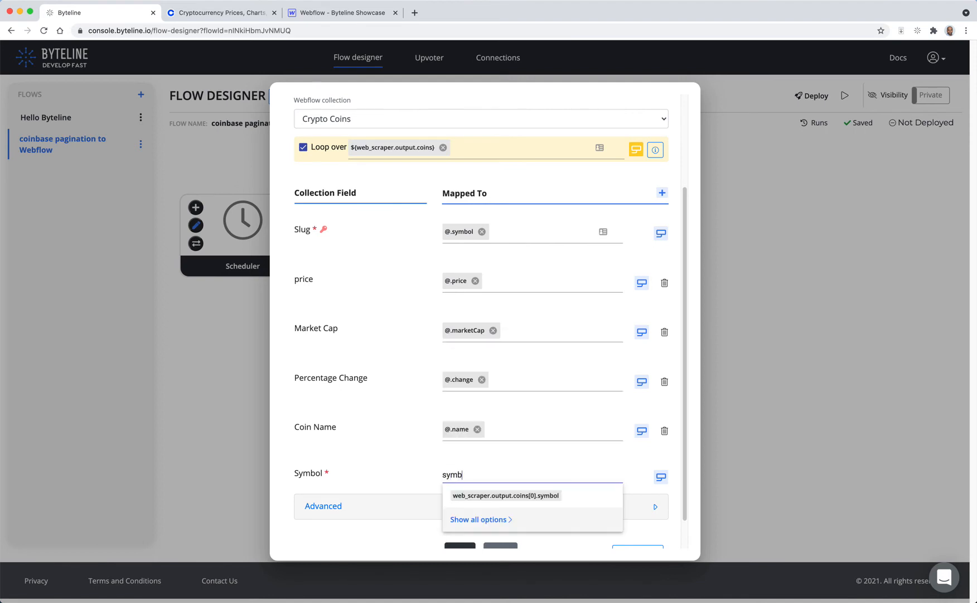
left_click(505, 496)
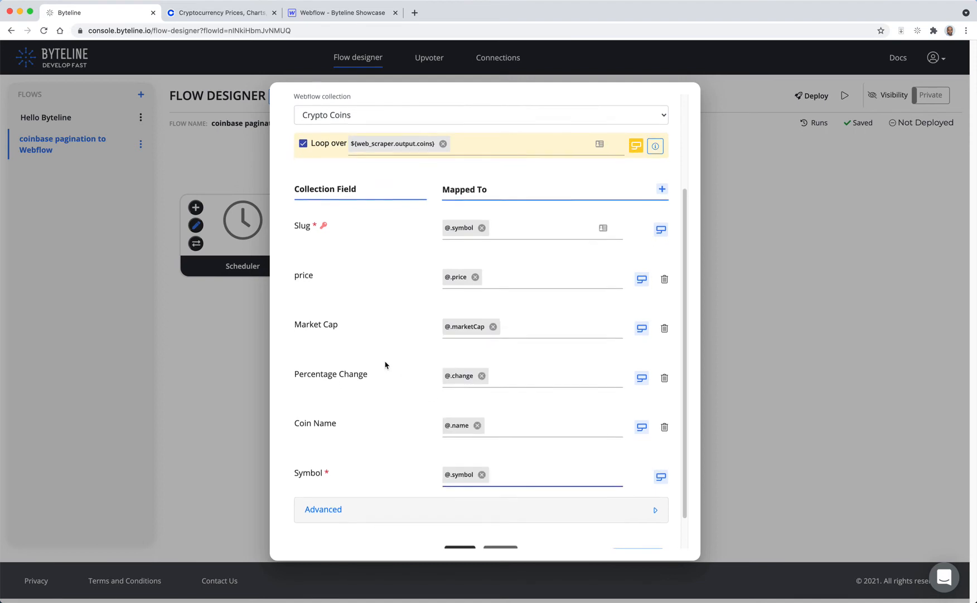
scroll(390, 368, "down", 2)
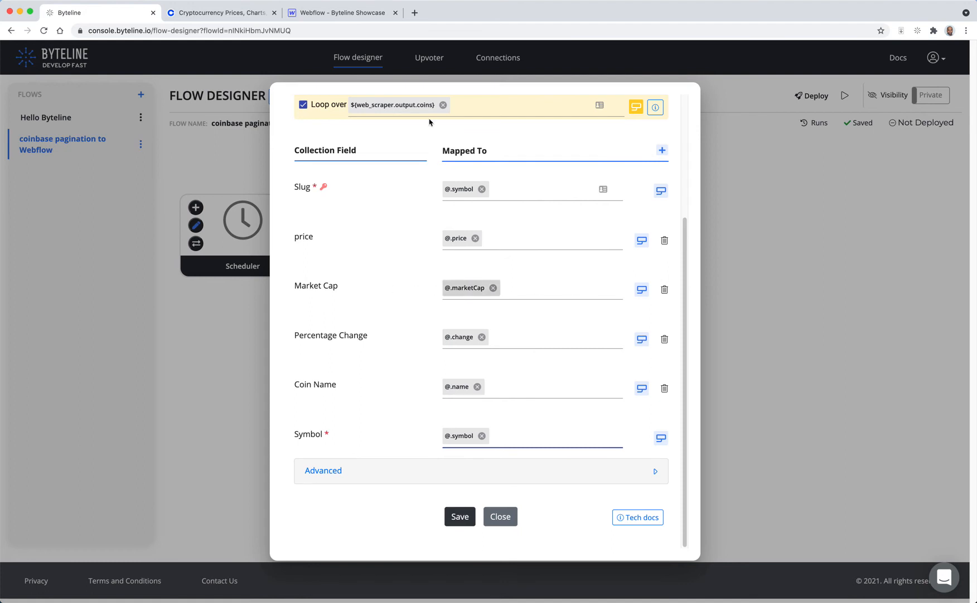
Step: Check the Webflow collection's field types, then apply the number function to the price and Market Cap mappings
left_click(350, 15)
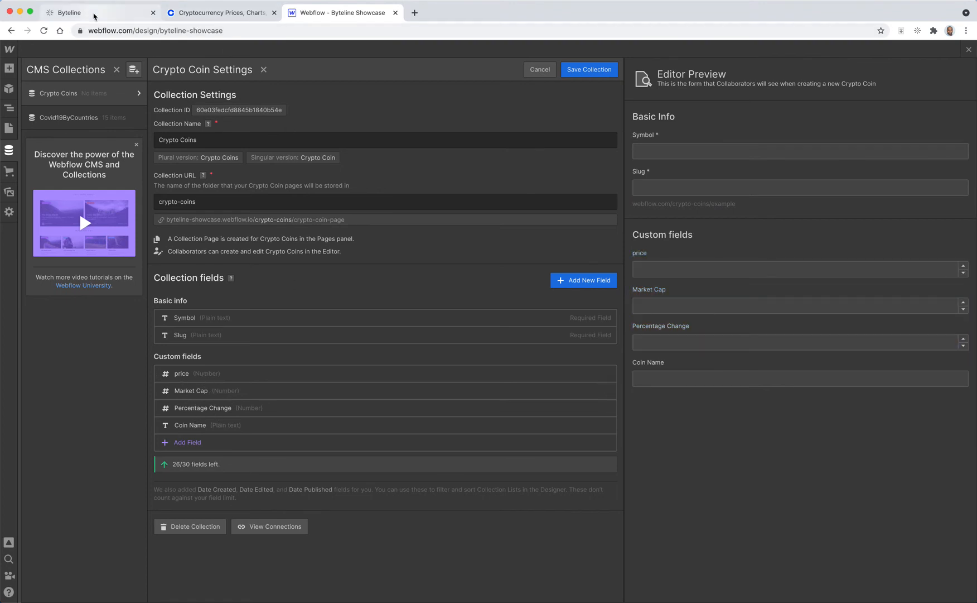
left_click(93, 15)
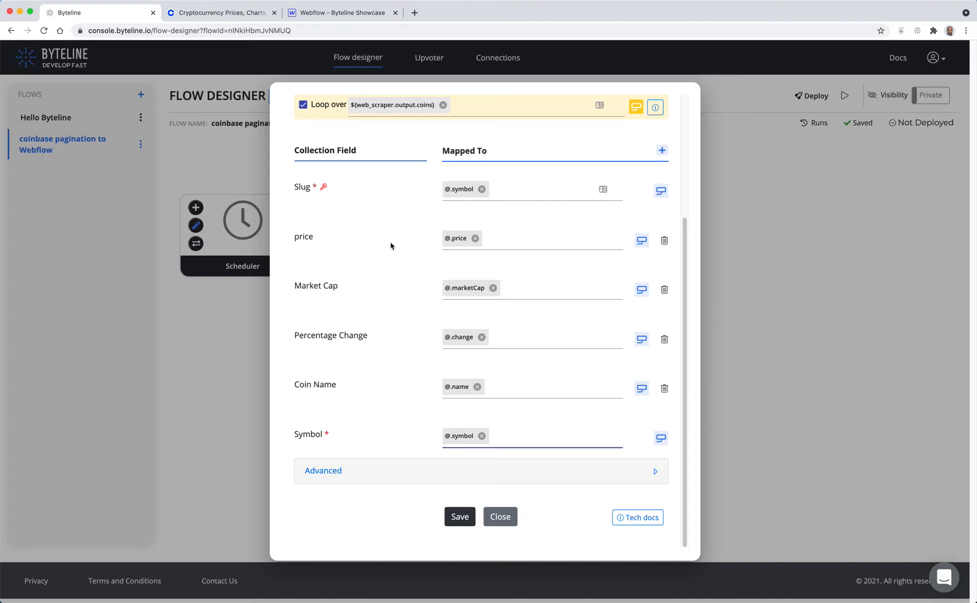
left_click(502, 241)
type("numb")
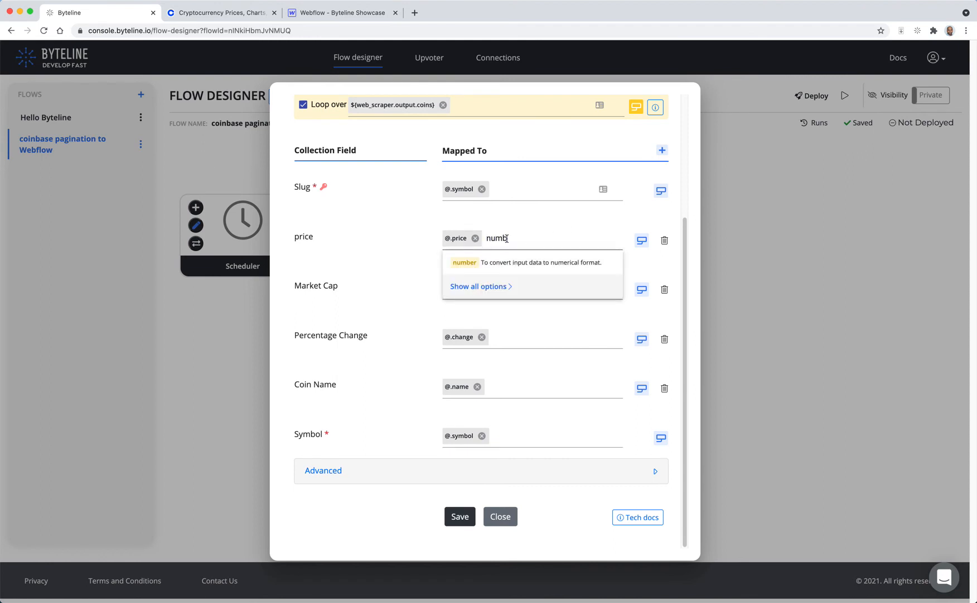
left_click(473, 269)
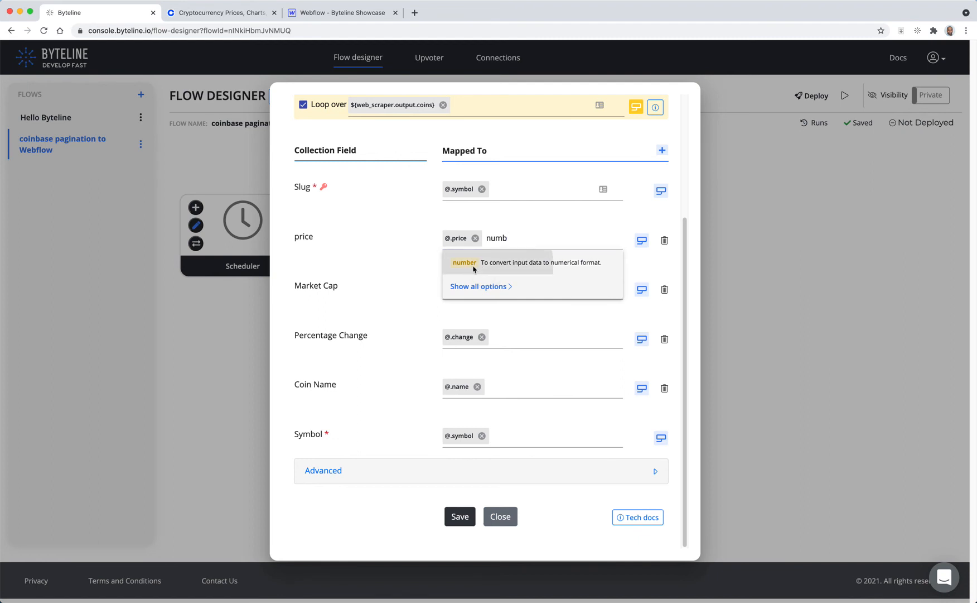
left_click(551, 287)
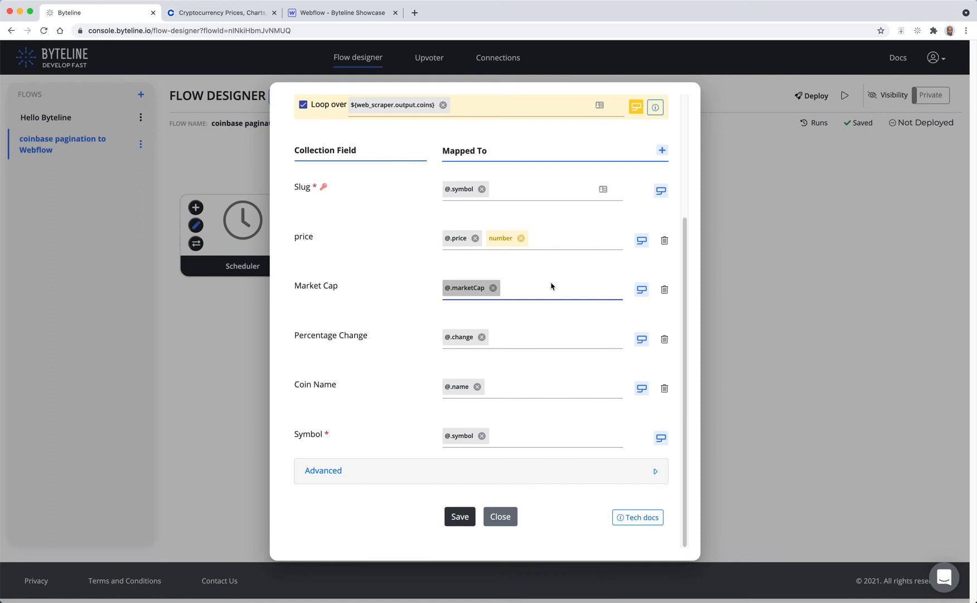
type("numb")
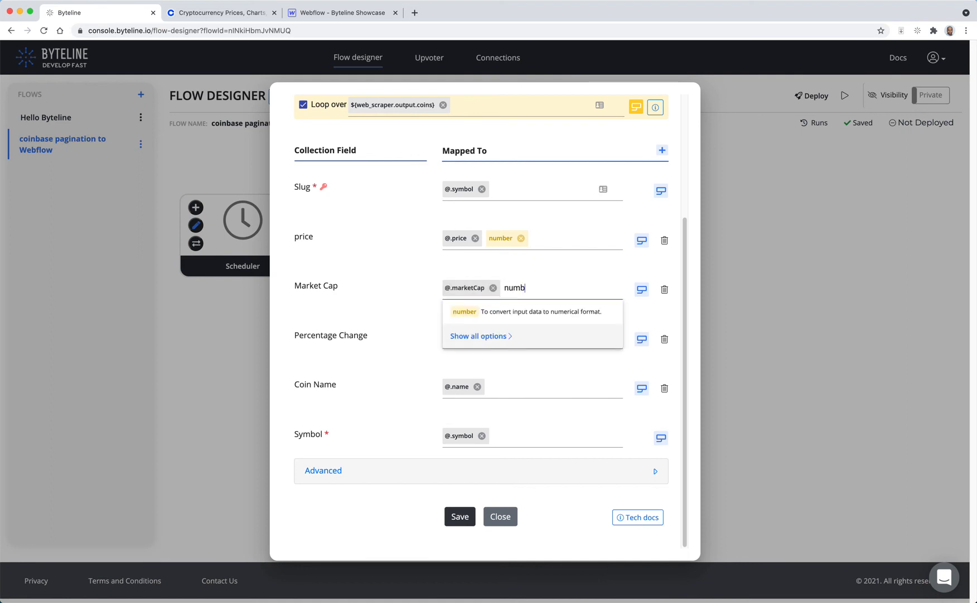
left_click(520, 312)
left_click(539, 342)
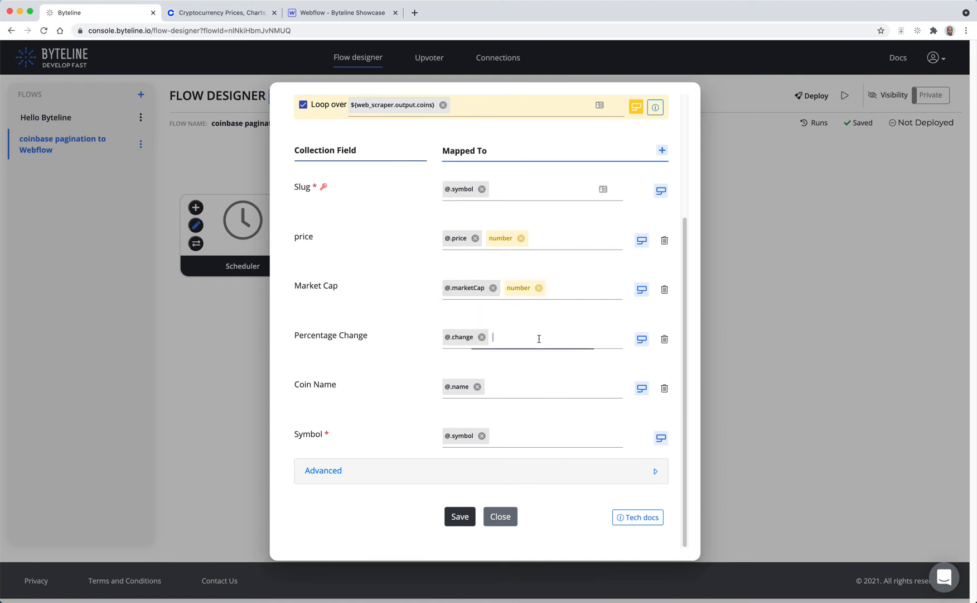
Step: Apply the number function to the Percentage Change mapping
type("numb")
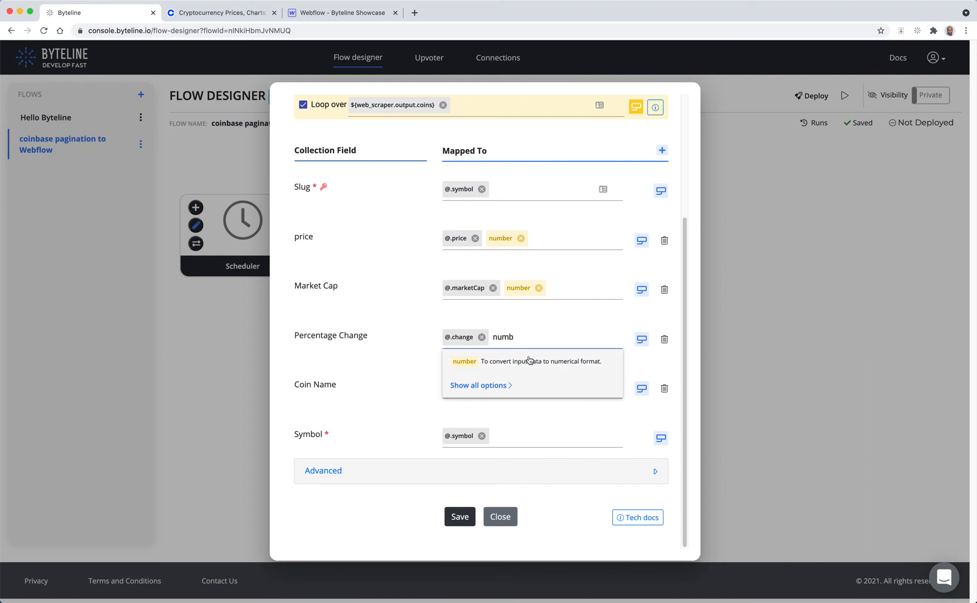
left_click(522, 367)
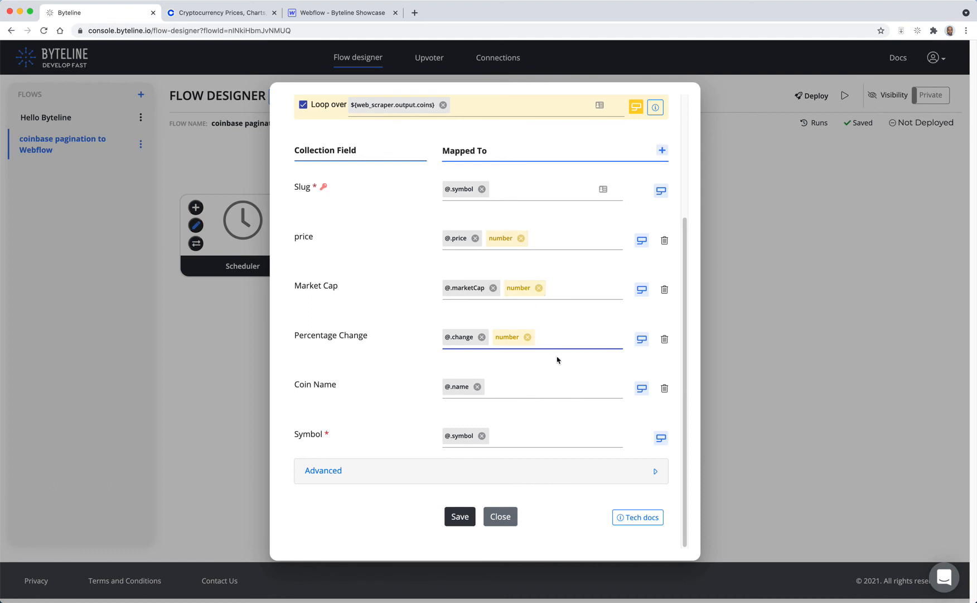
scroll(536, 304, "up", 3)
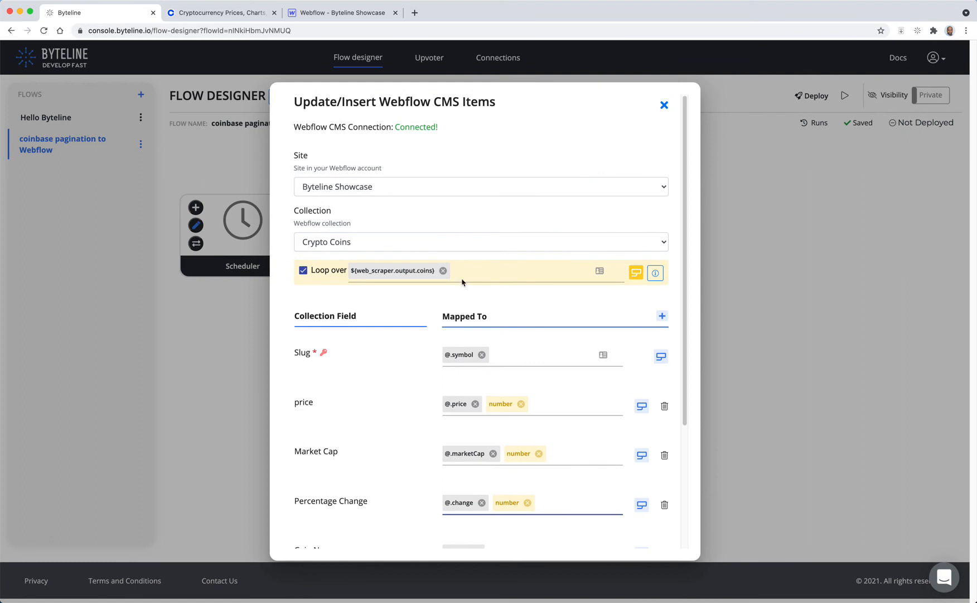
scroll(542, 342, "down", 5)
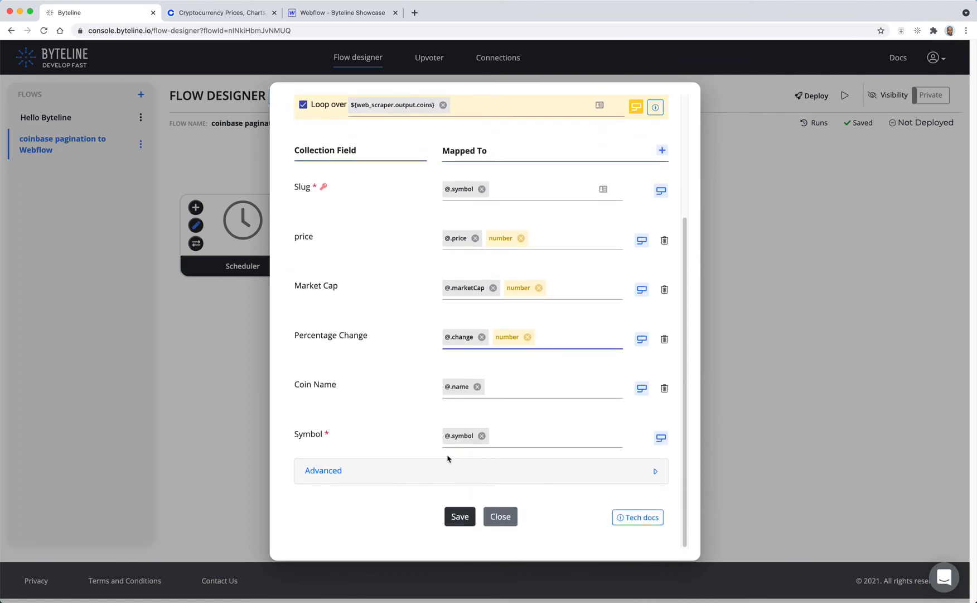
Step: Set existing-item Updates to Overwrite in the advanced options and save the Webflow task
left_click(443, 472)
scroll(431, 445, "down", 3)
scroll(431, 445, "down", 2)
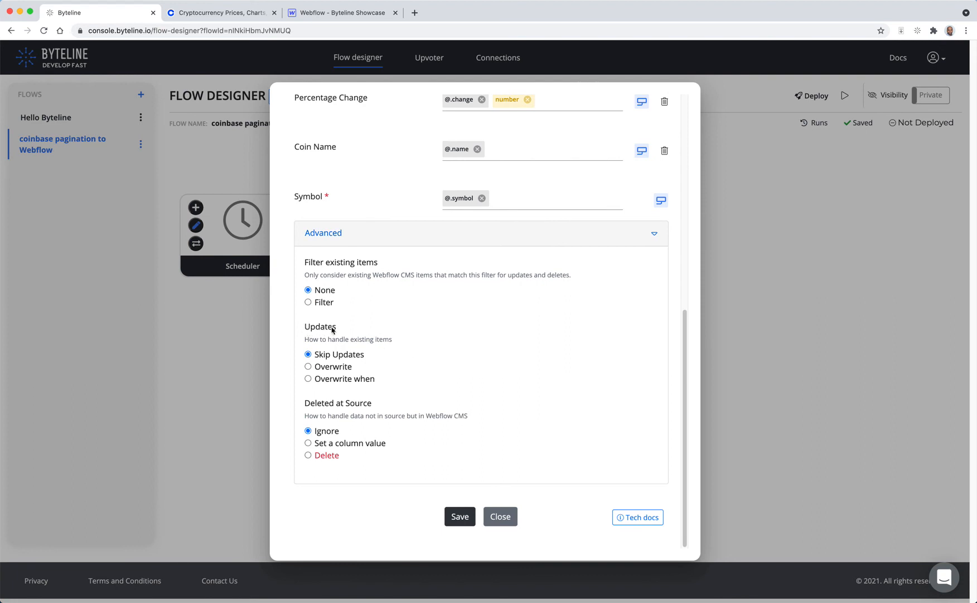
left_click(308, 367)
left_click(460, 517)
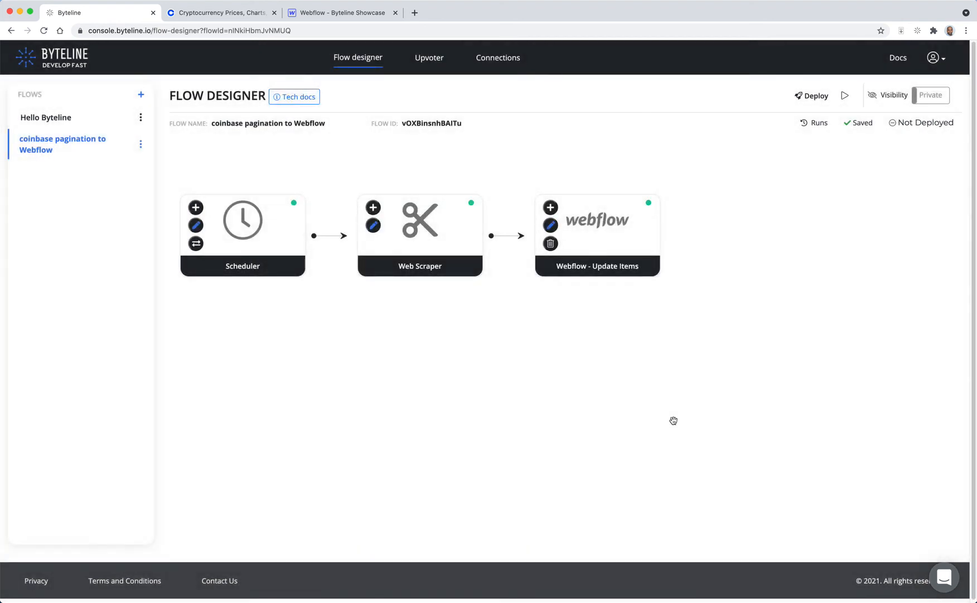
Step: Deploy the flow
left_click(811, 104)
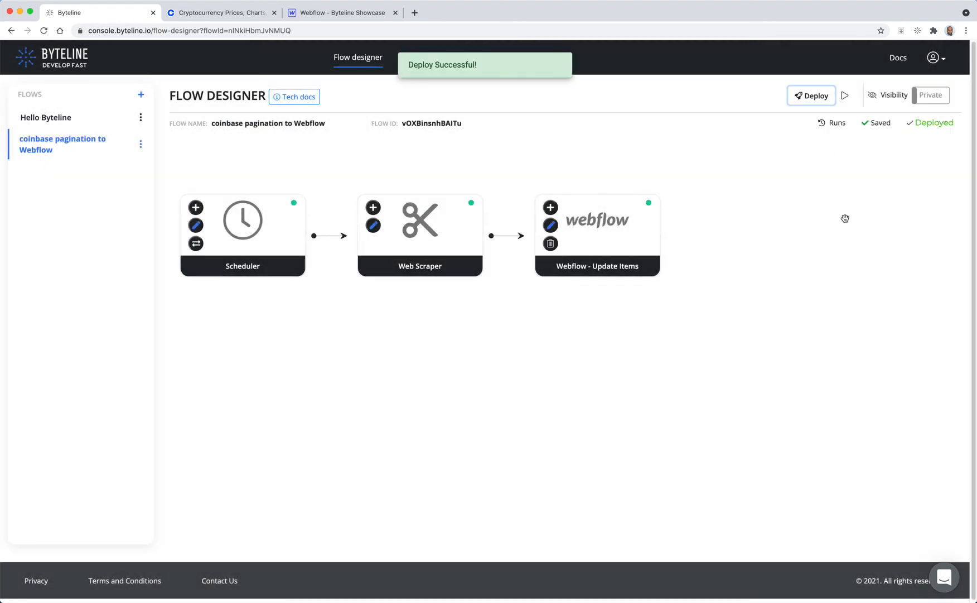
Step: Run the flow and inspect the outputs of the Web Scraper and Webflow - Update Items nodes
left_click(845, 96)
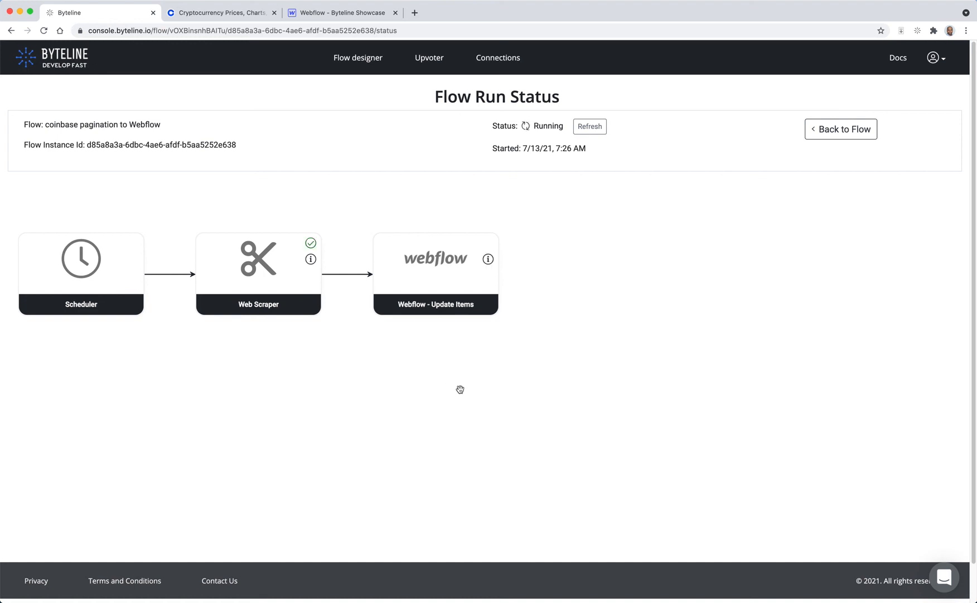
left_click(310, 259)
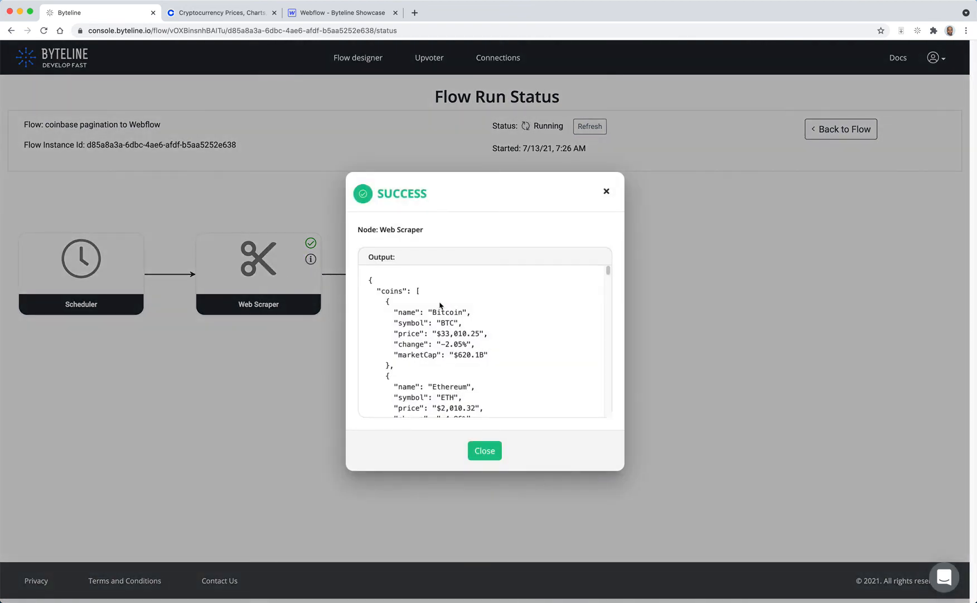
left_click_drag(610, 275, 609, 415)
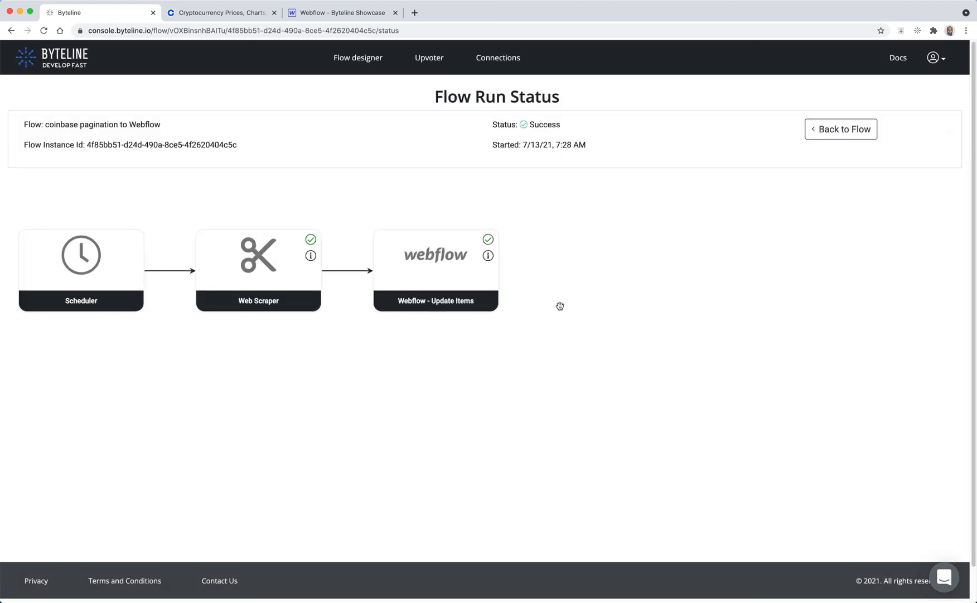
left_click(488, 255)
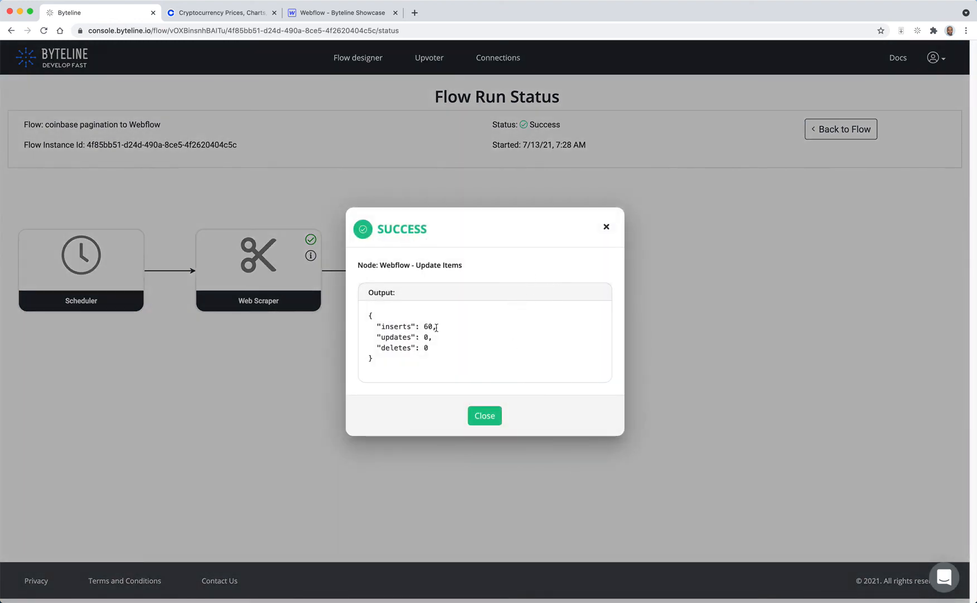
left_click(484, 416)
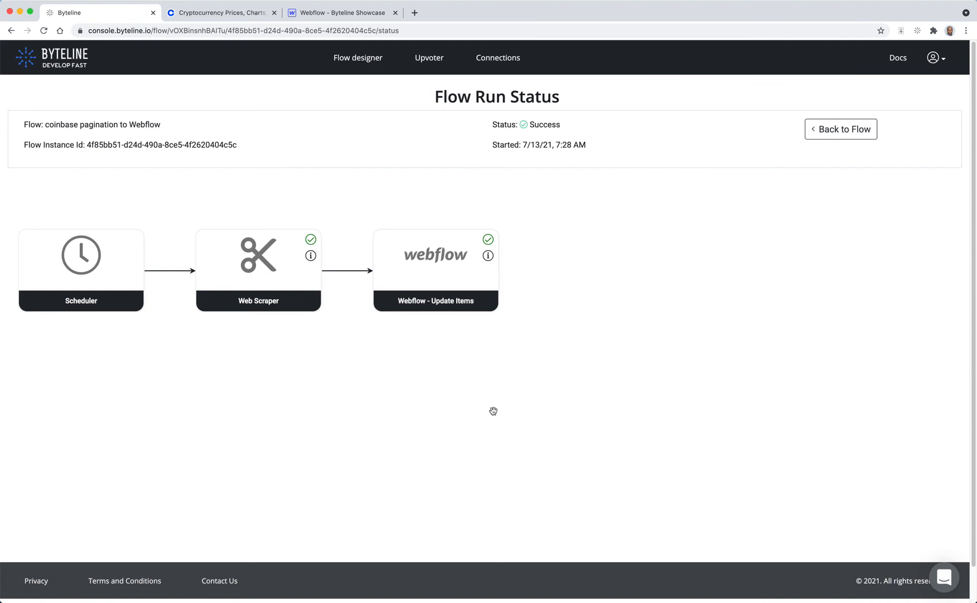
Step: Open the Crypto Coins CMS collection in the Webflow designer, review its items, and compare them with the Coinbase price list
left_click(321, 14)
left_click(727, 196)
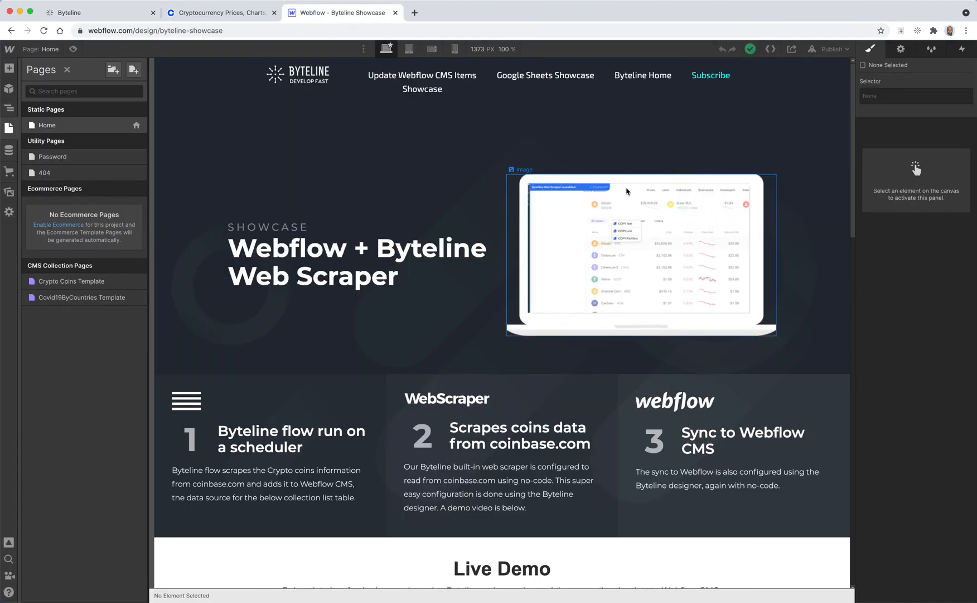
left_click(14, 154)
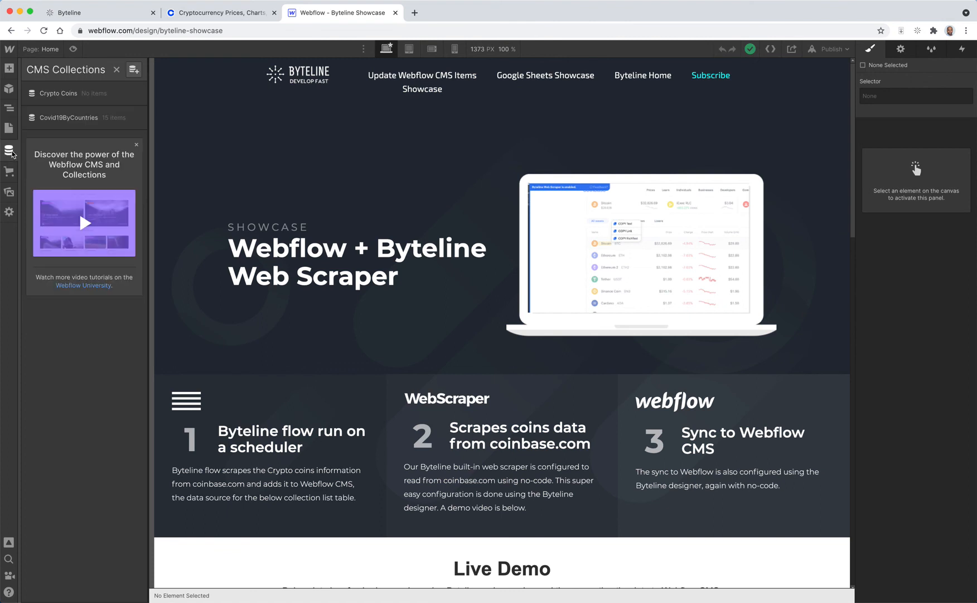
left_click(62, 99)
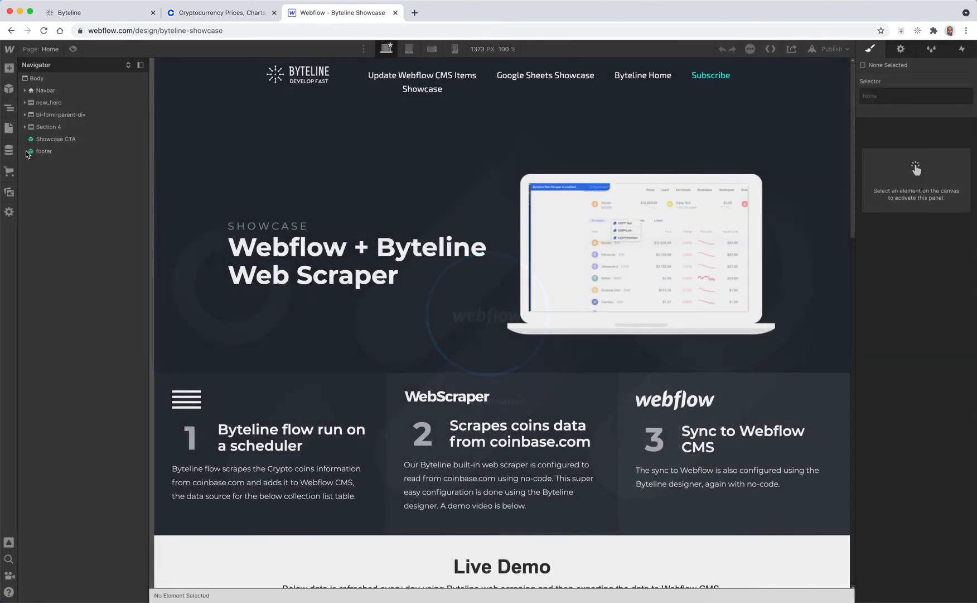
left_click(9, 149)
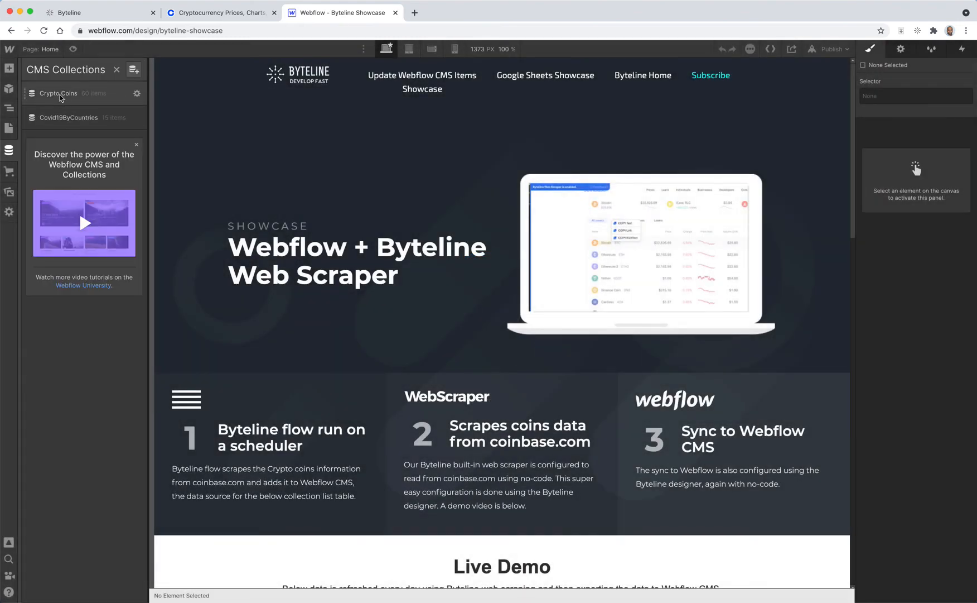
left_click(59, 97)
scroll(348, 233, "down", 10)
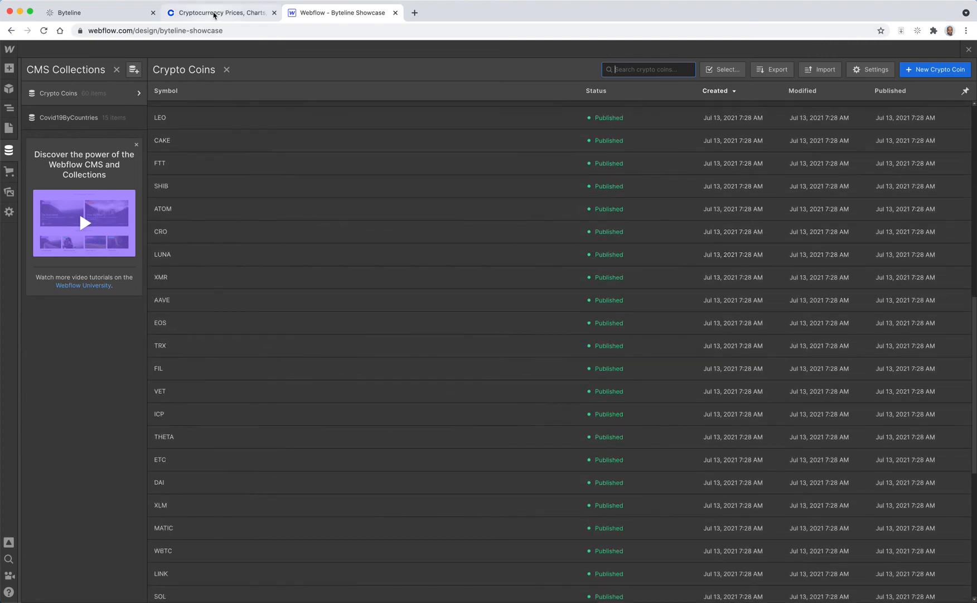
left_click(220, 12)
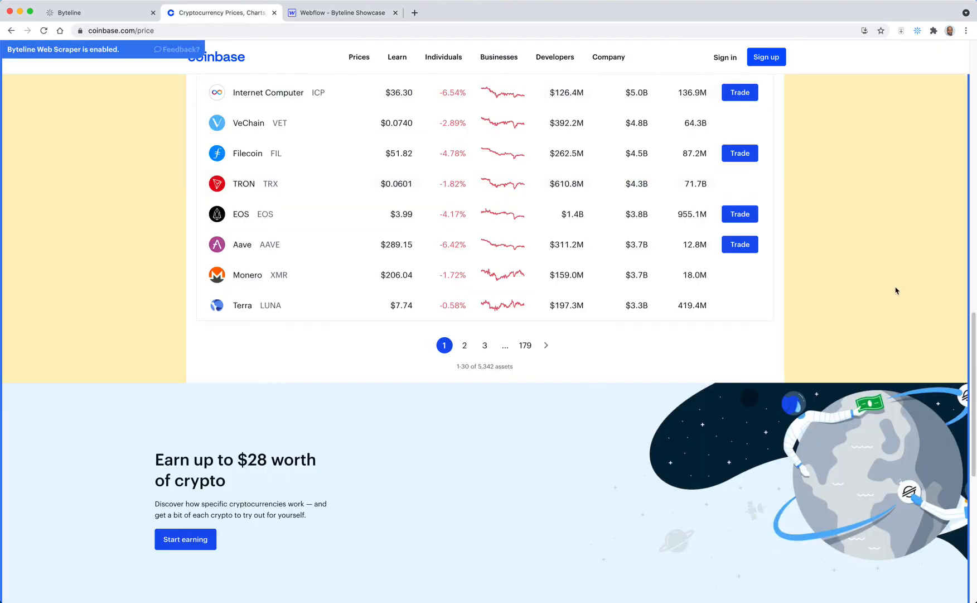
scroll(896, 280, "up", 12)
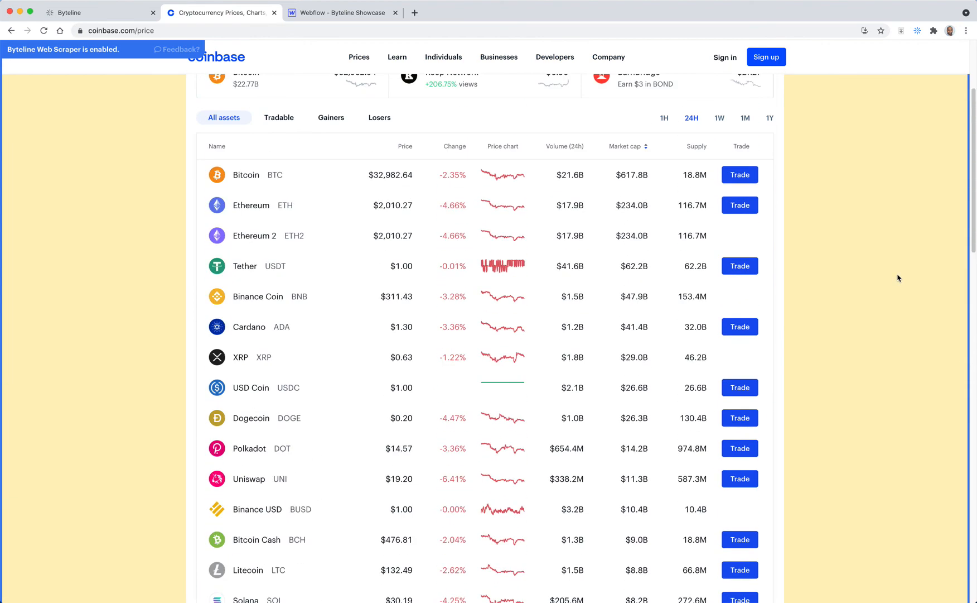